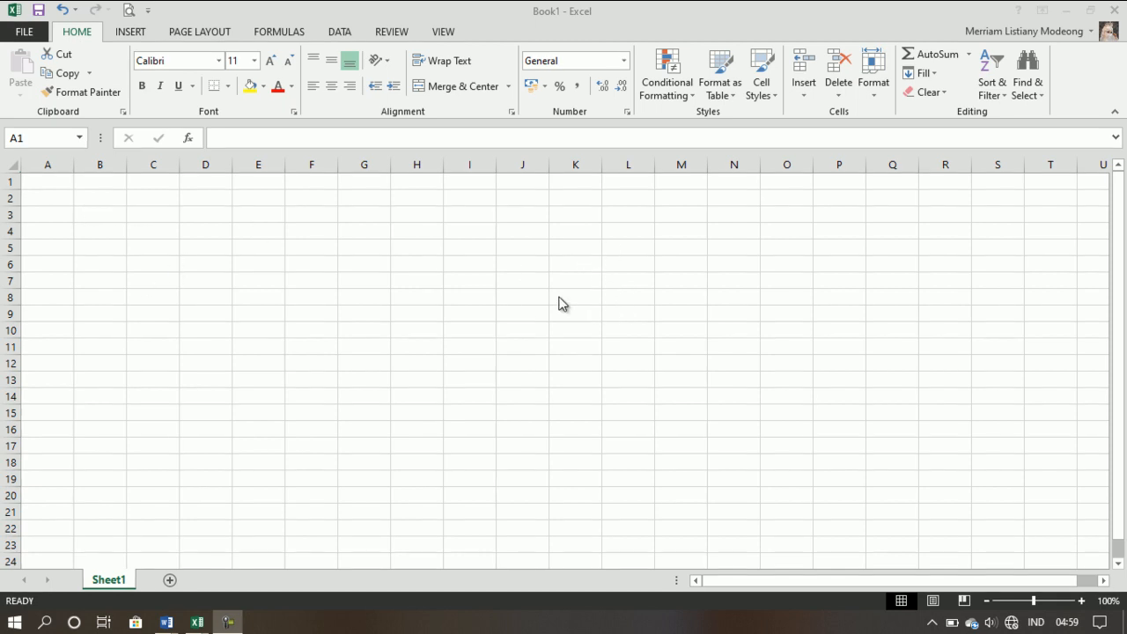
Enter a in cell A1 and b in cell A2
click(56, 196)
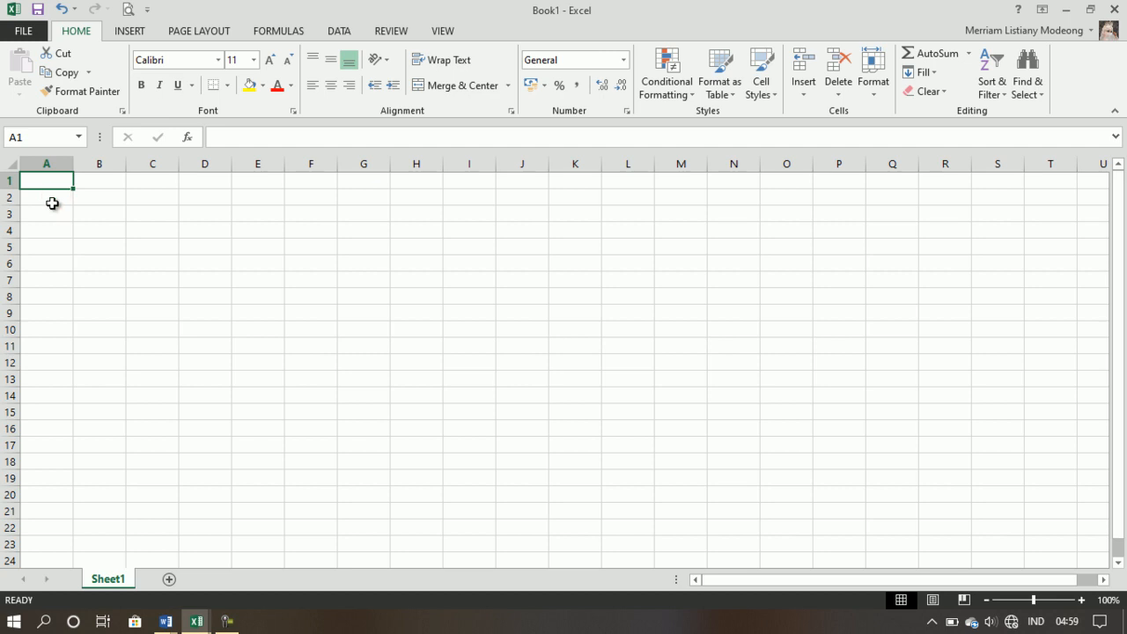
text(a)
key(Return)
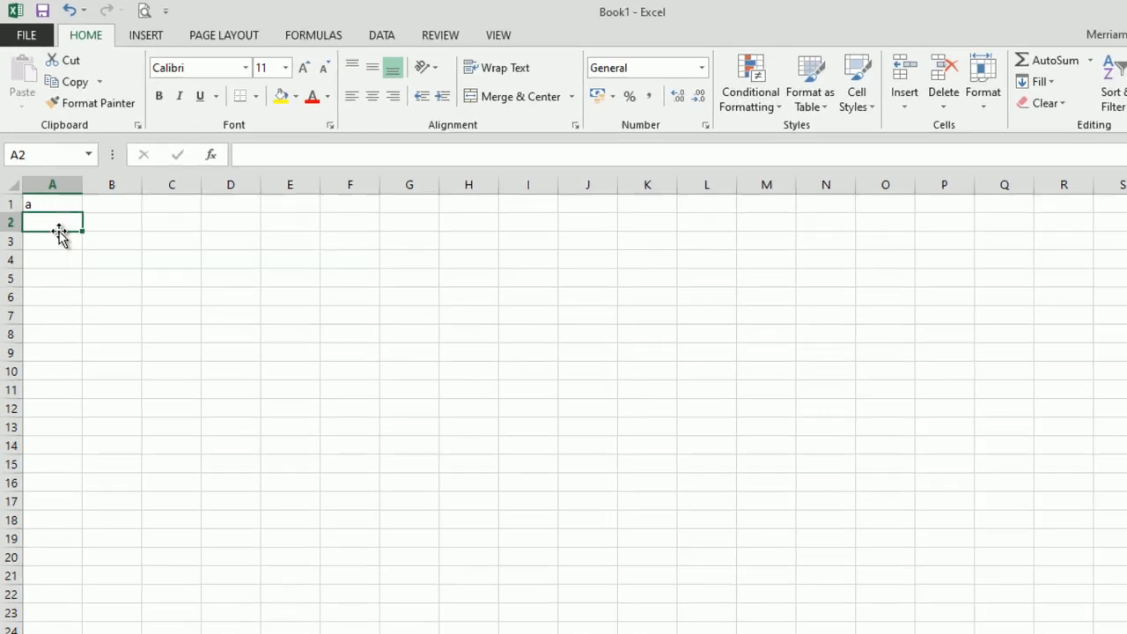
text(b)
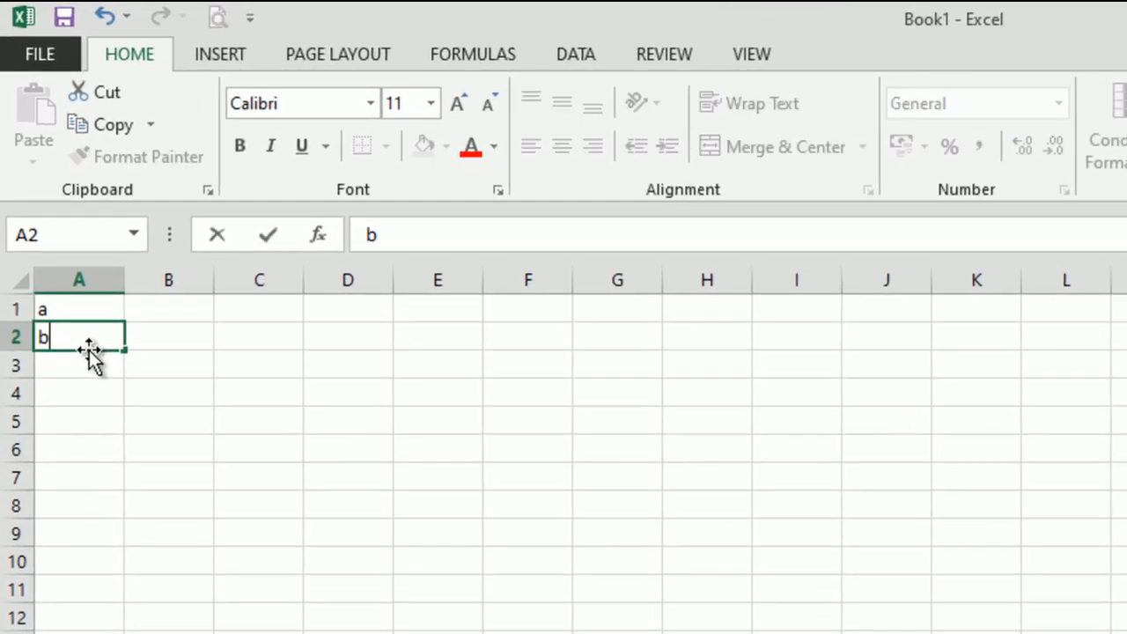
key(Return)
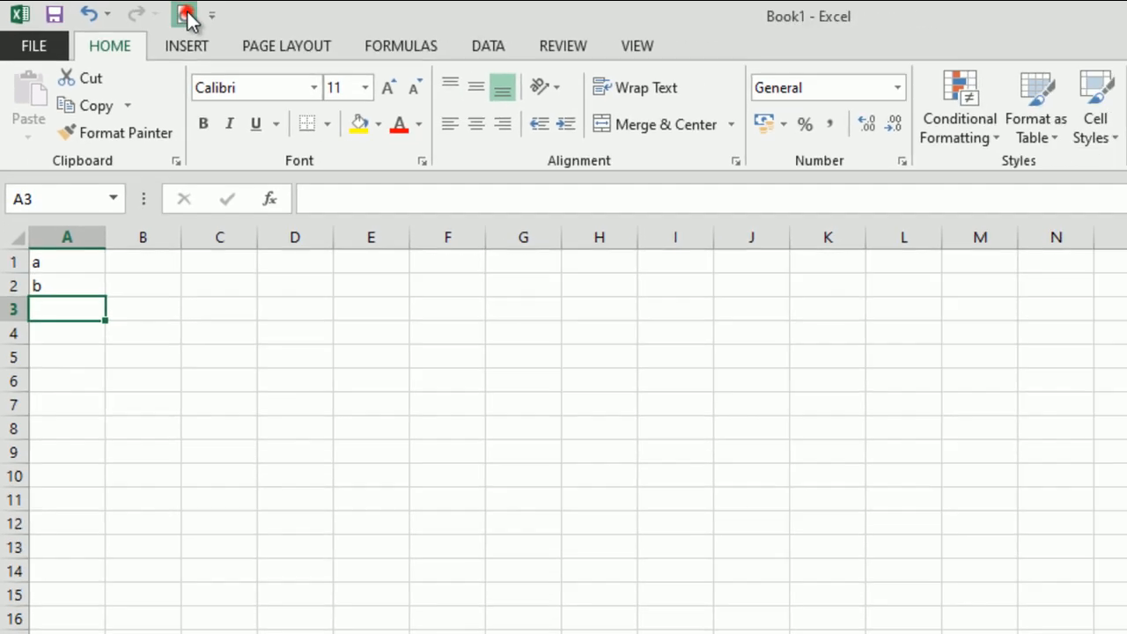
Preview the printout of the sheet at a closer zoom, and return to the worksheet
click(218, 18)
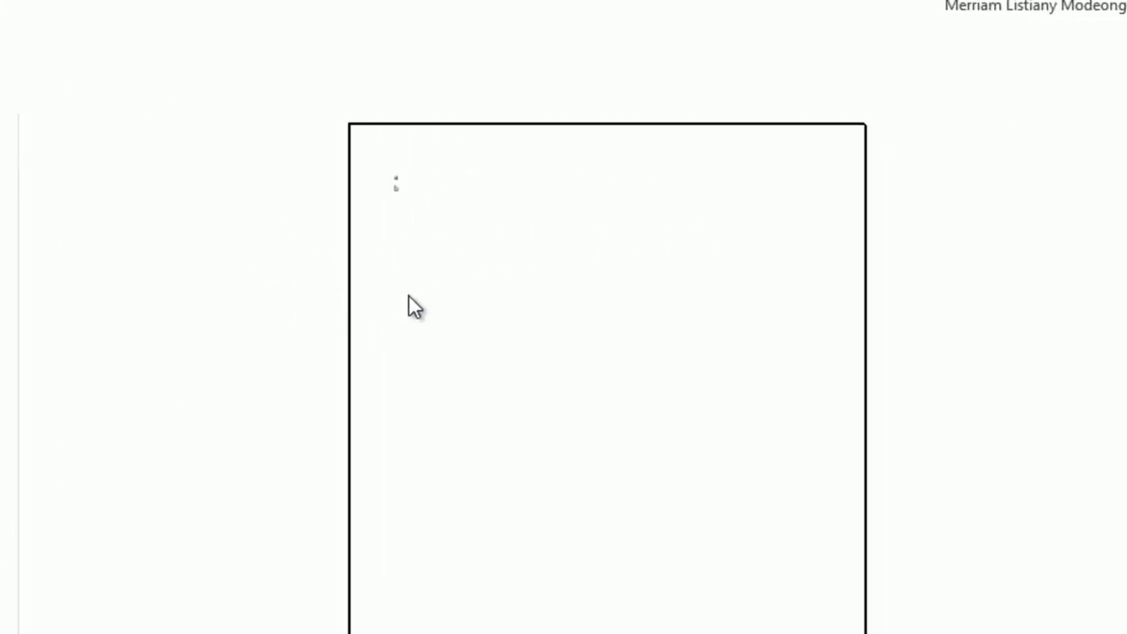
click(417, 205)
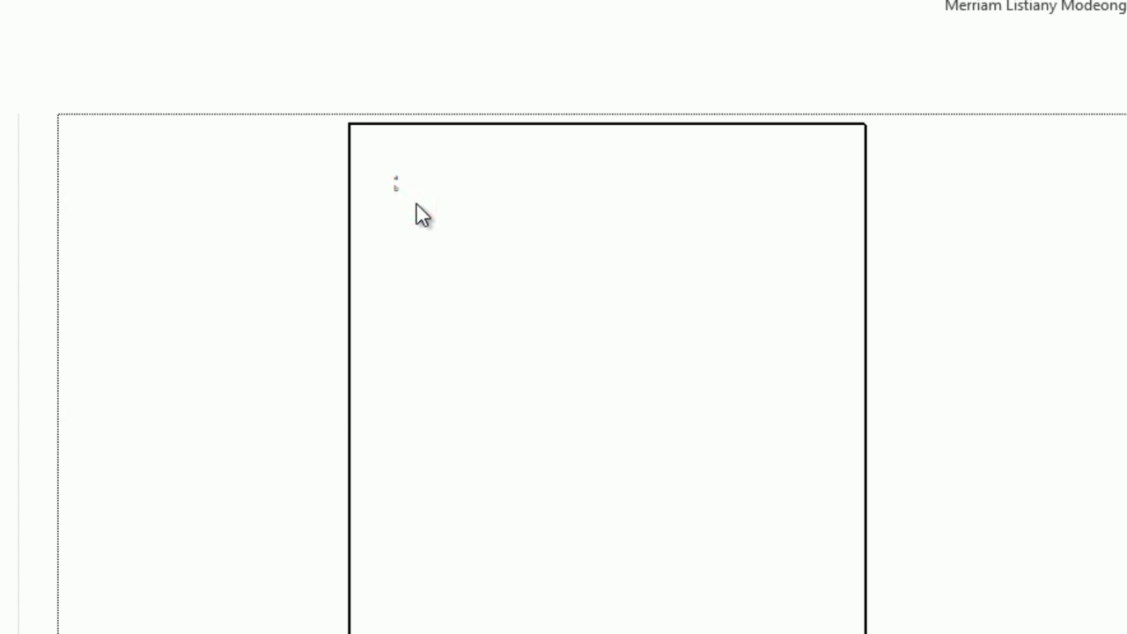
click(443, 192)
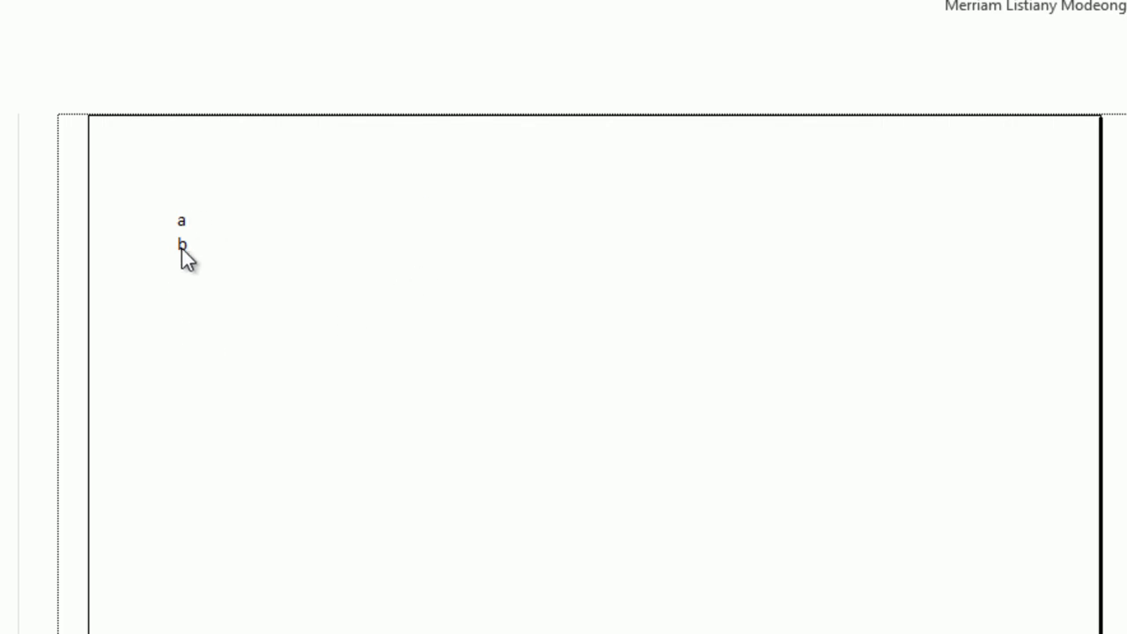
click(342, 264)
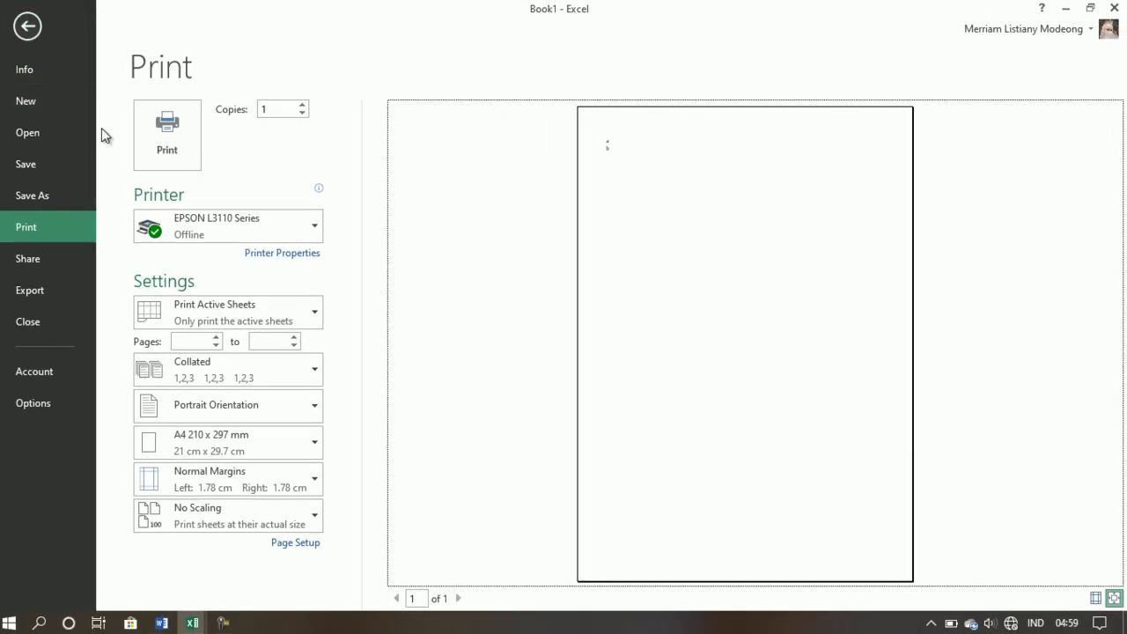
click(27, 27)
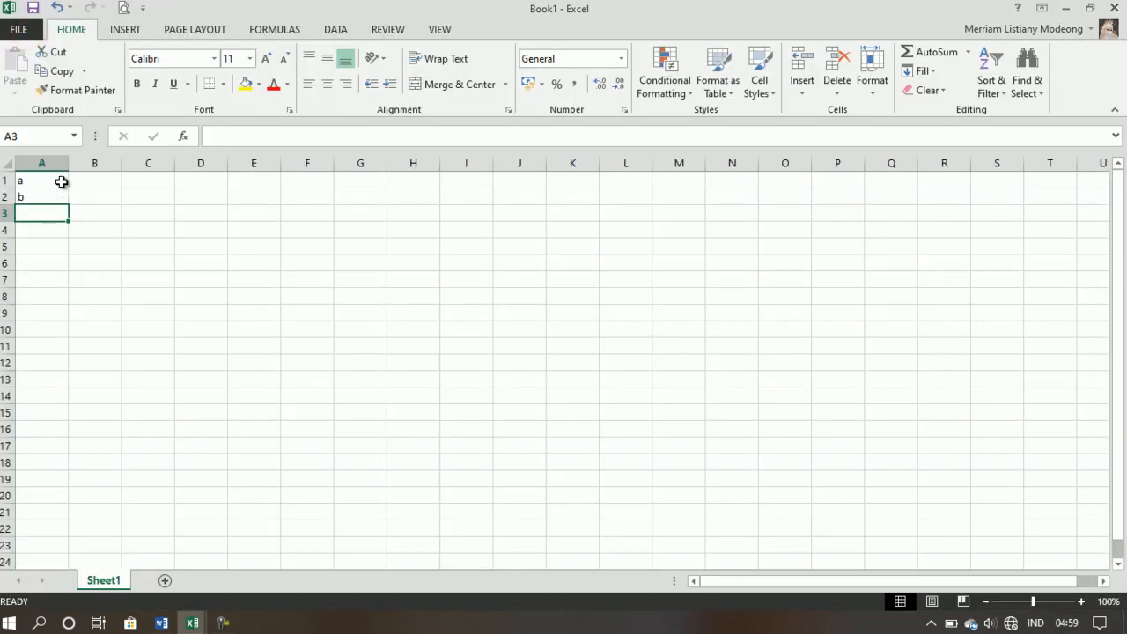
Apply All Borders to the range A1:B2
drag(62, 179, 117, 198)
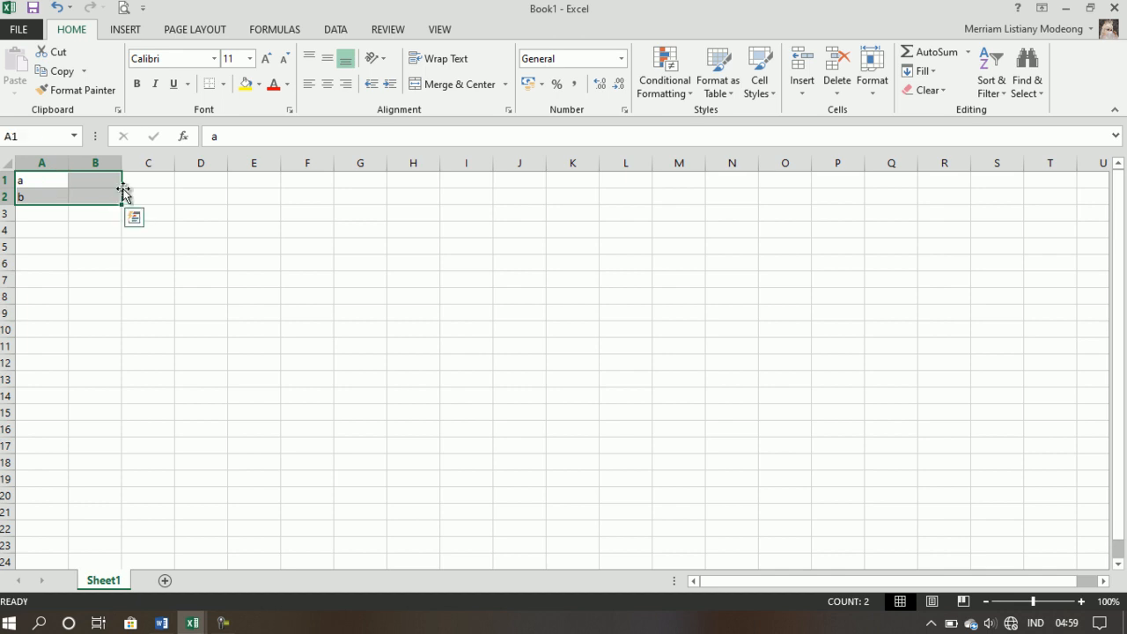
click(223, 84)
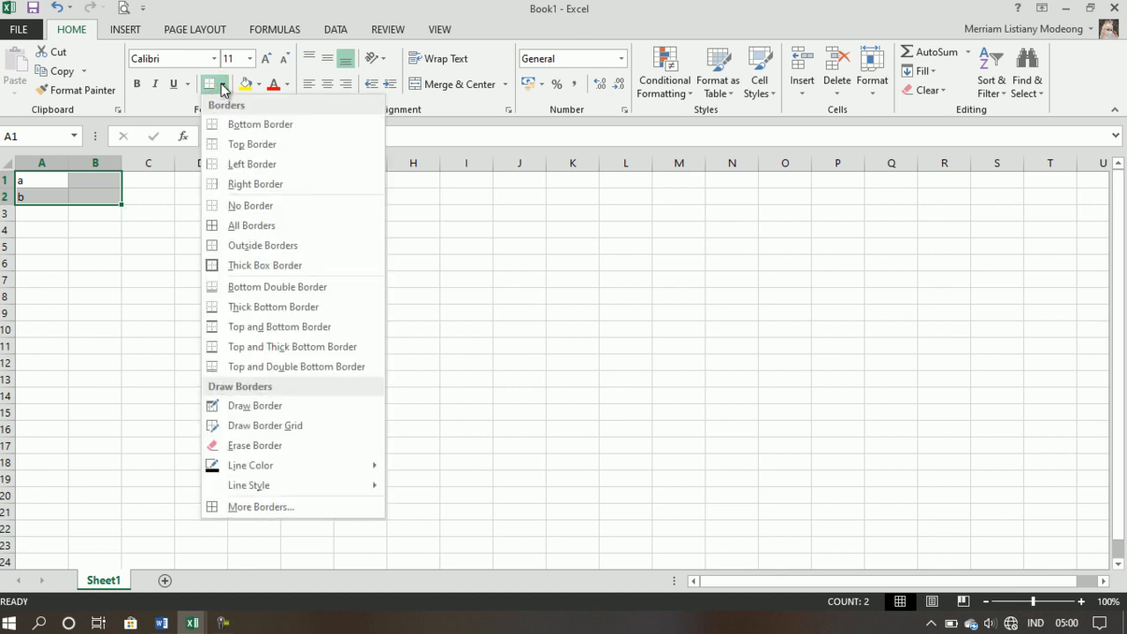
click(252, 225)
click(48, 245)
drag(53, 180, 102, 204)
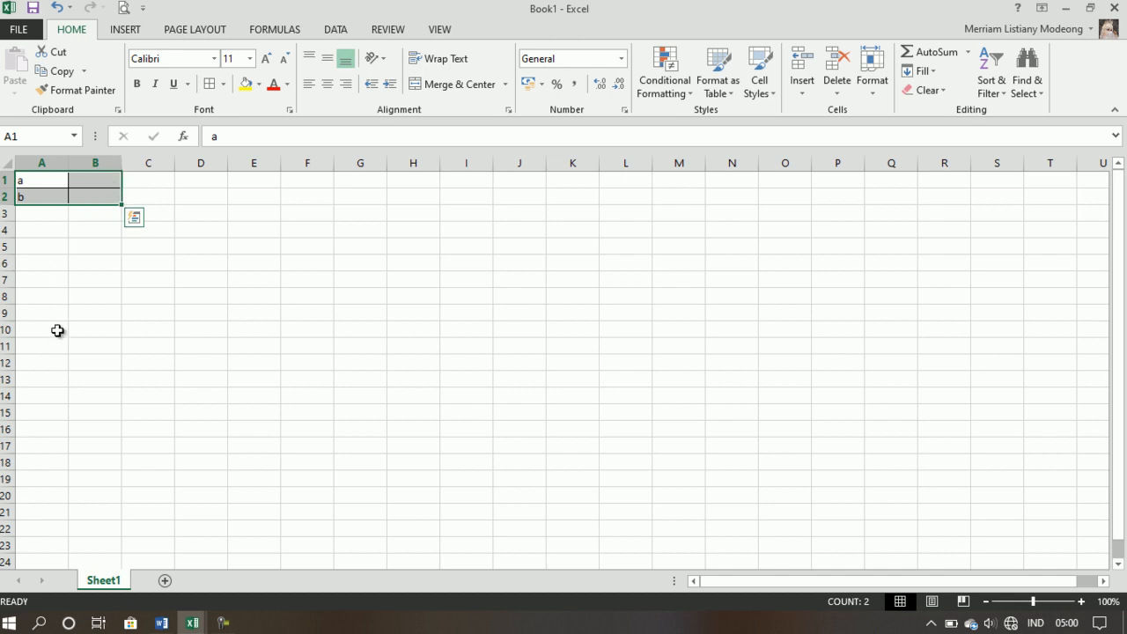
Check the bordered cells in the print preview and go back to the worksheet
click(124, 8)
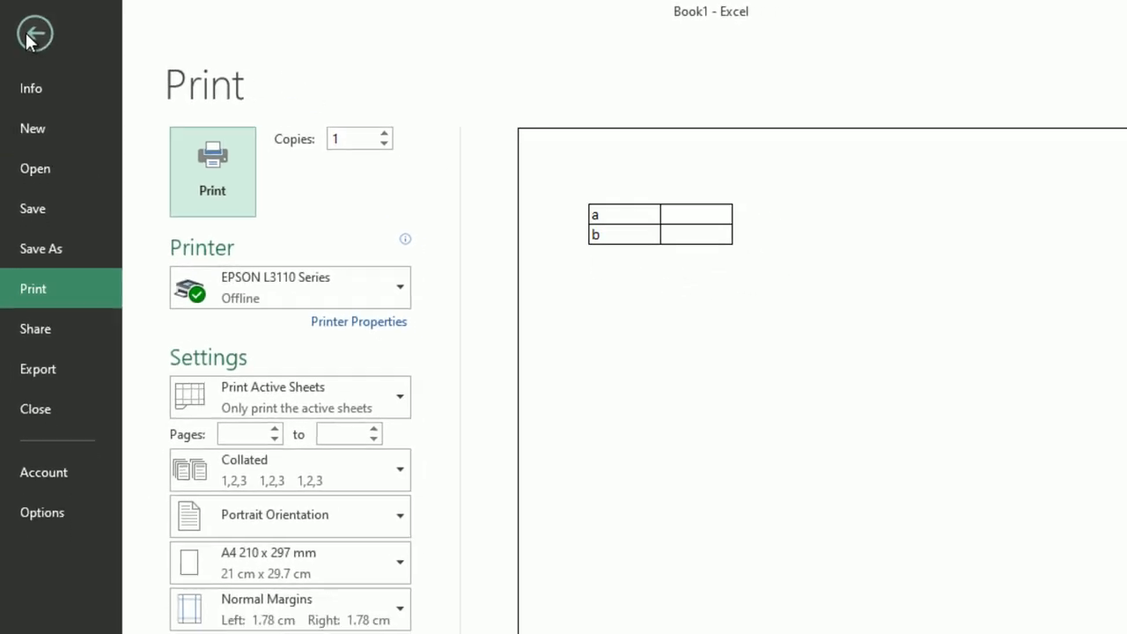
click(33, 36)
click(197, 257)
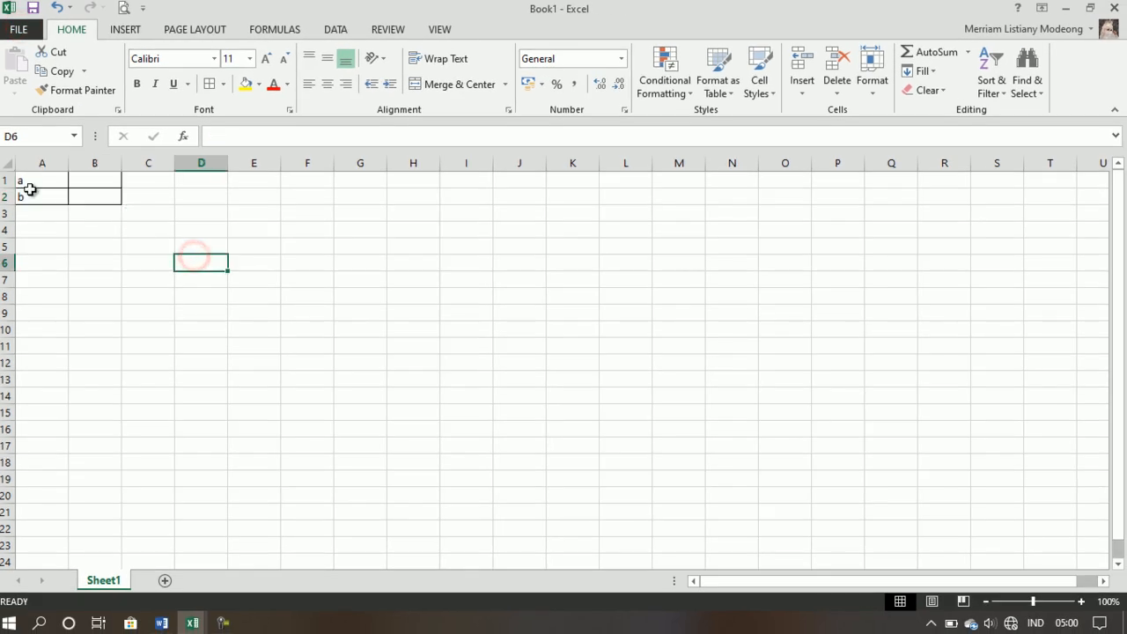
click(35, 182)
click(105, 283)
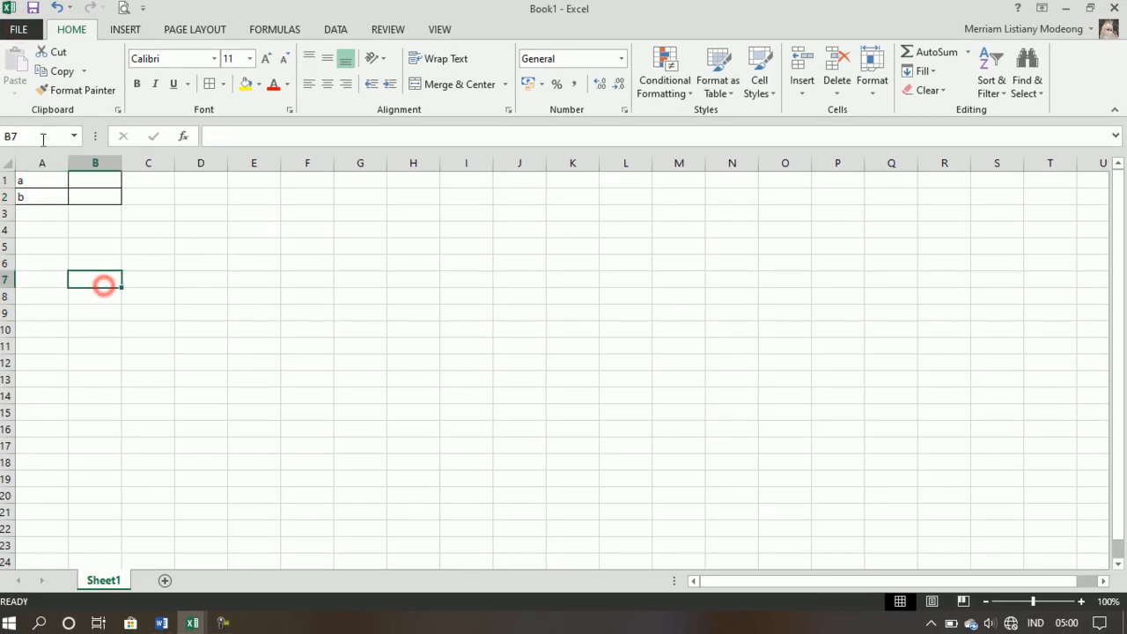
Narrow column A to fit its single letters and widen column B to about twice its width
click(40, 185)
click(40, 199)
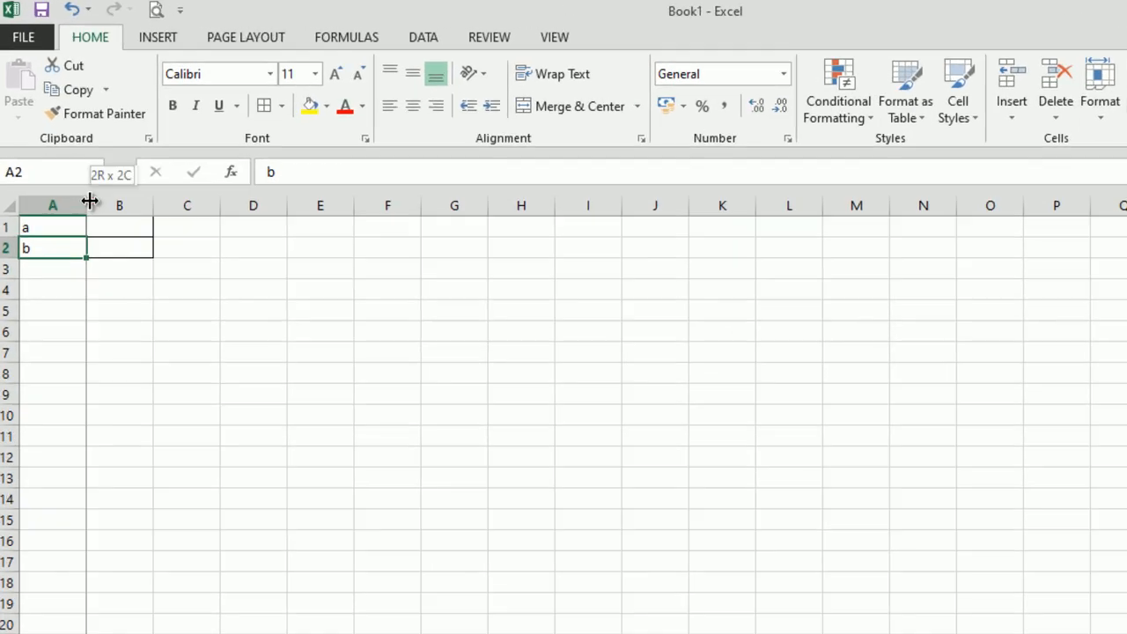
drag(69, 163, 41, 162)
drag(55, 238, 60, 238)
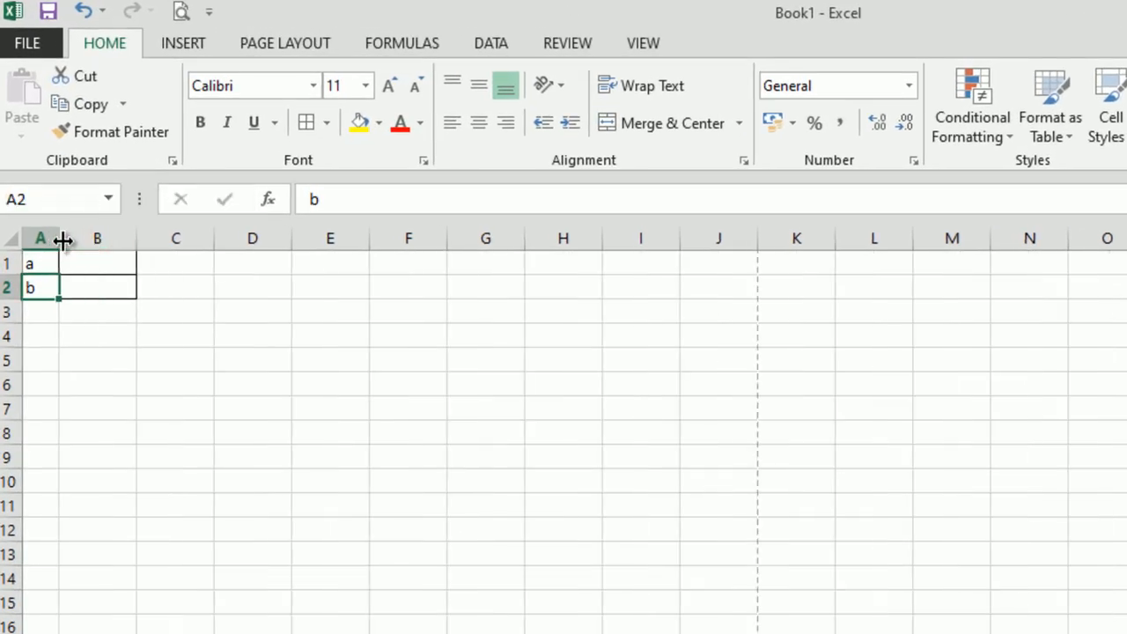
drag(137, 229, 204, 236)
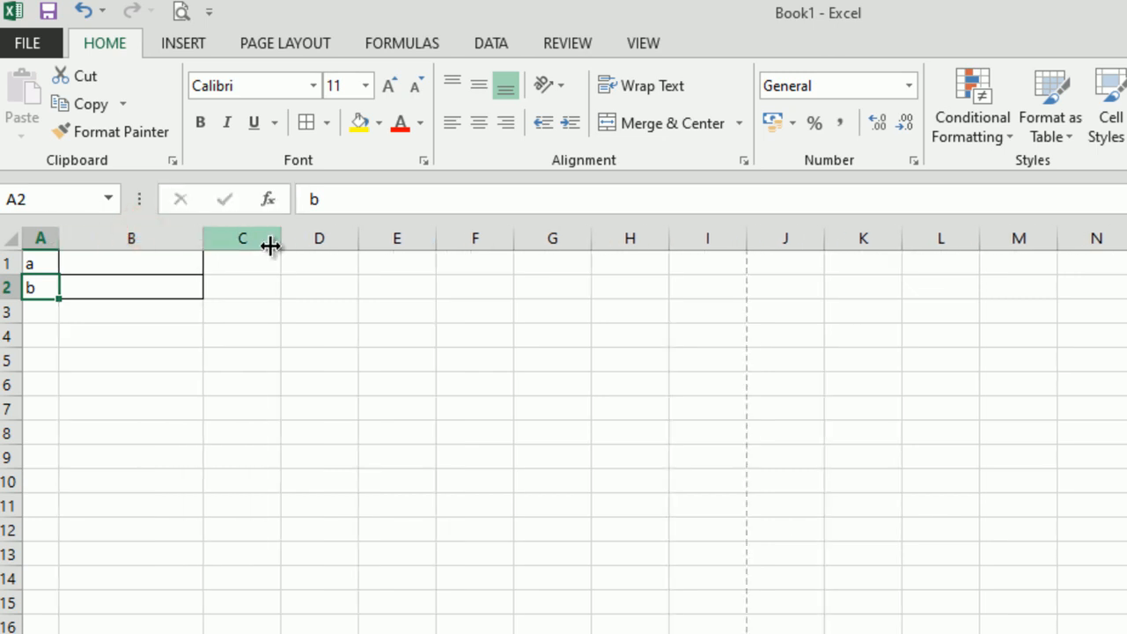
mouse_move(271, 246)
mouse_down()
mouse_move(235, 234)
mouse_move(289, 247)
mouse_up()
click(290, 461)
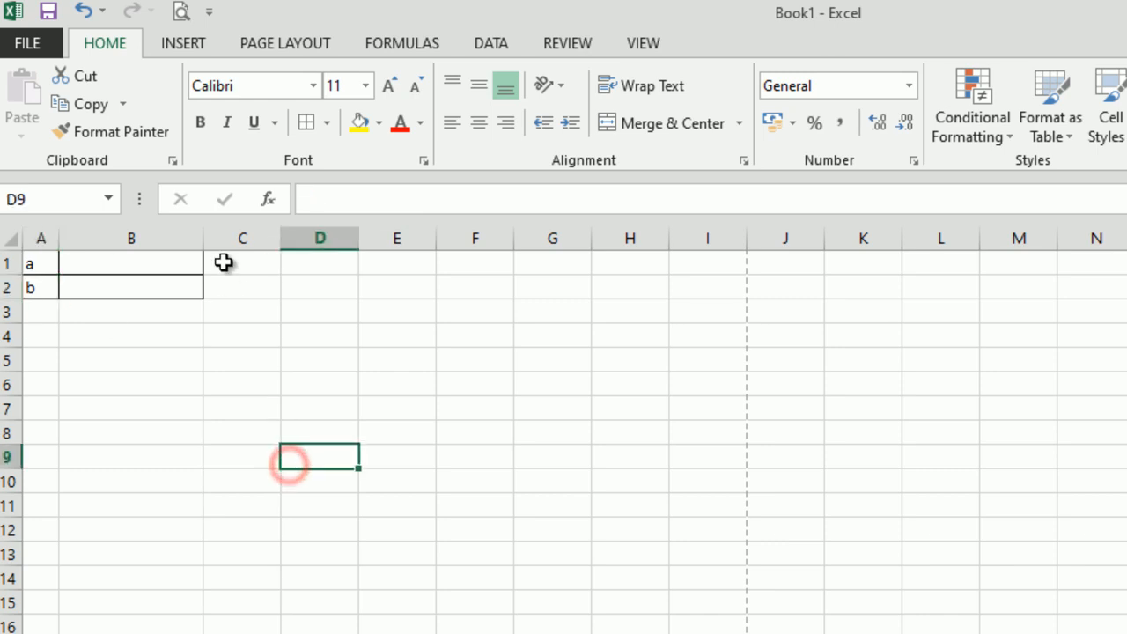
click(45, 266)
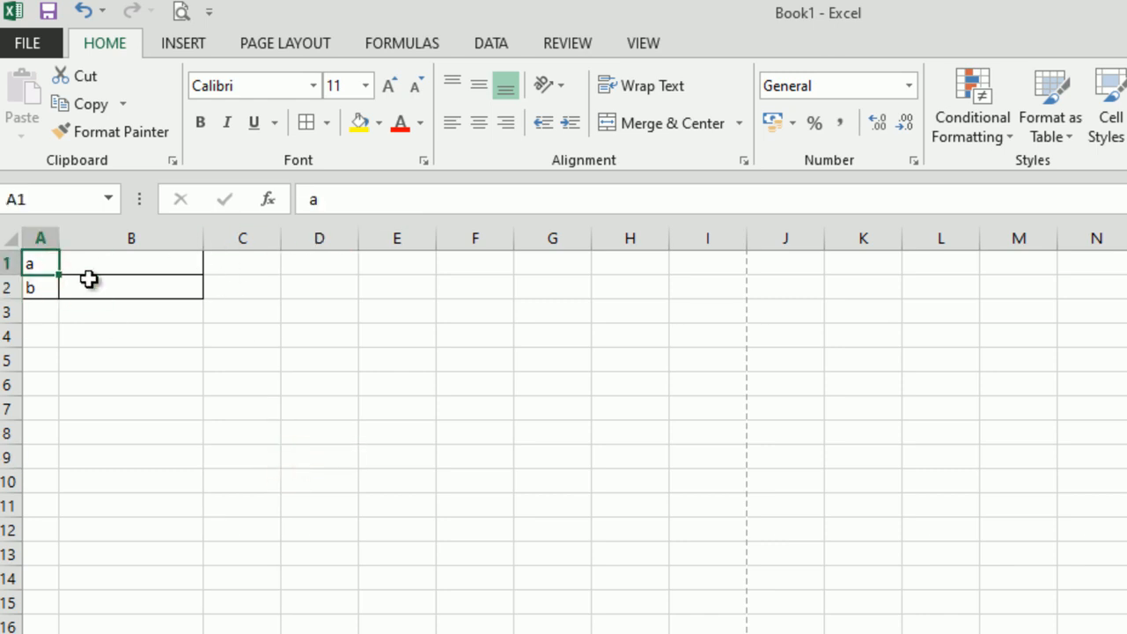
Undo the column width changes, the borders and the entries in cells A1 and A2
key(ctrl+z)
key(ctrl+z)
key(ctrl+z)
key(ctrl+z)
key(ctrl+z)
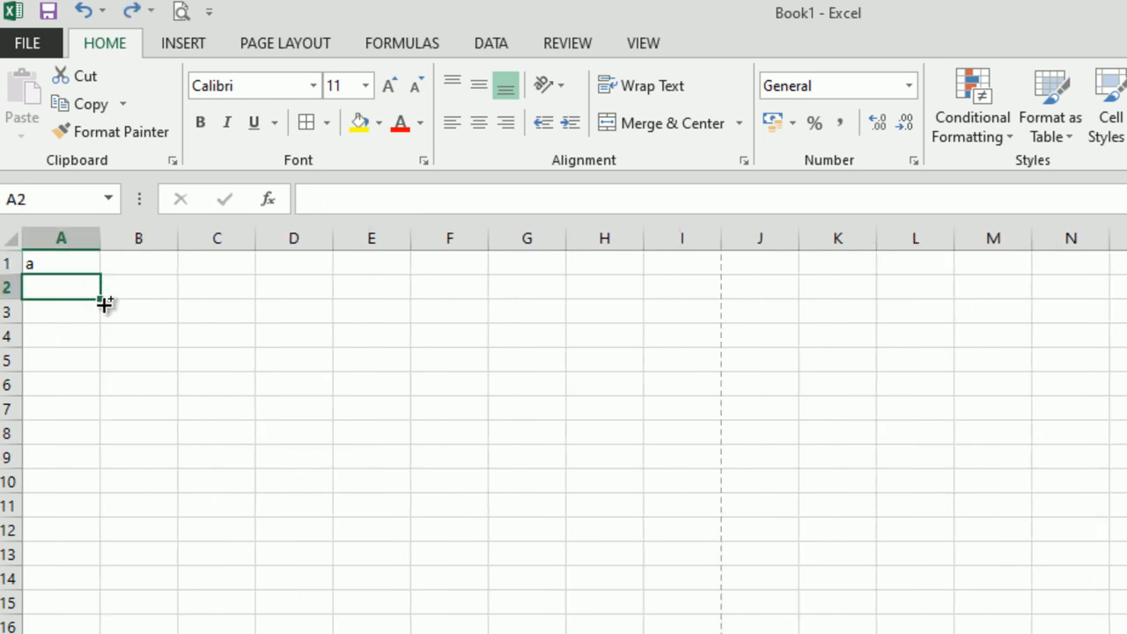
Enter the header NO in cell B2
click(157, 353)
click(145, 294)
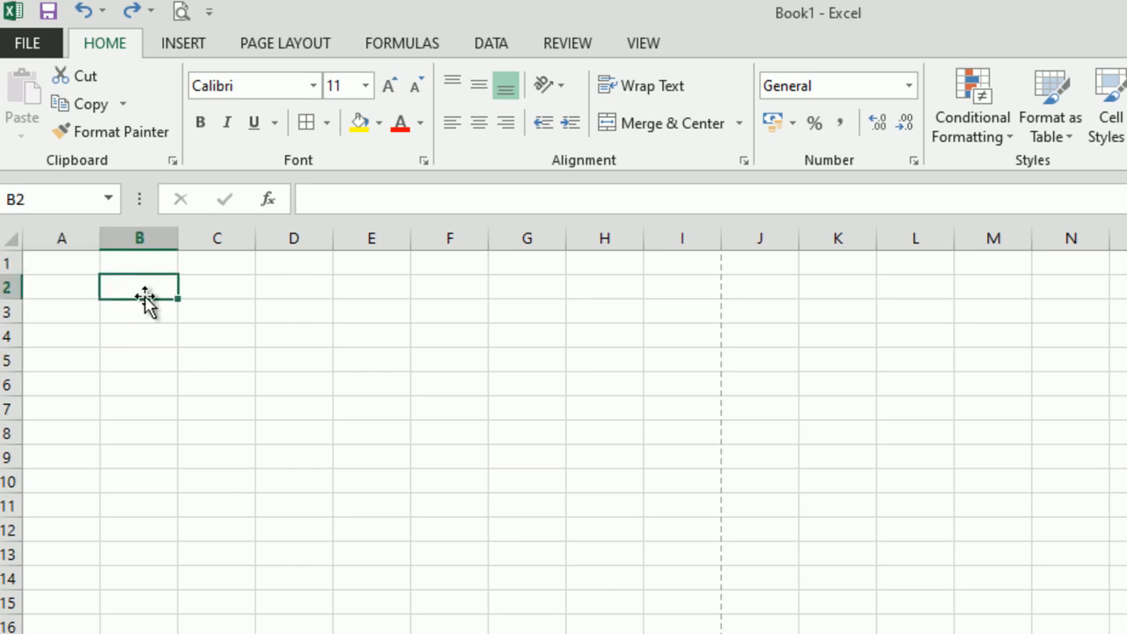
click(148, 312)
click(153, 288)
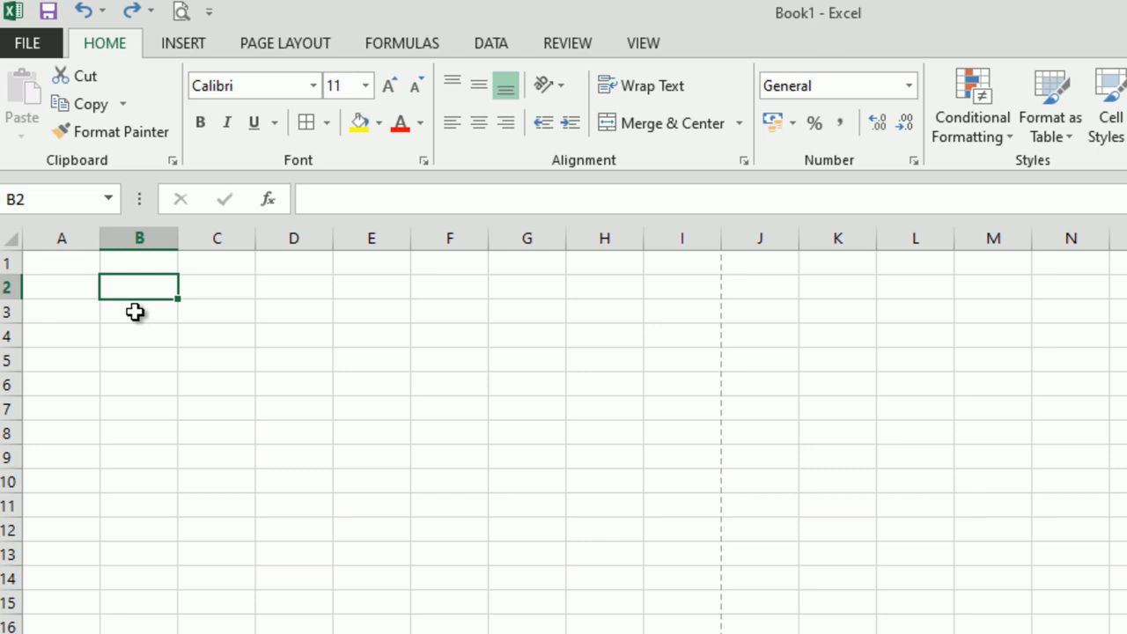
text(NO)
key(Tab)
Enter the header PROGRAM STUDI in cell C2
text(NM)
key(BackSpace)
key(BackSpace)
text(JURUSAN)
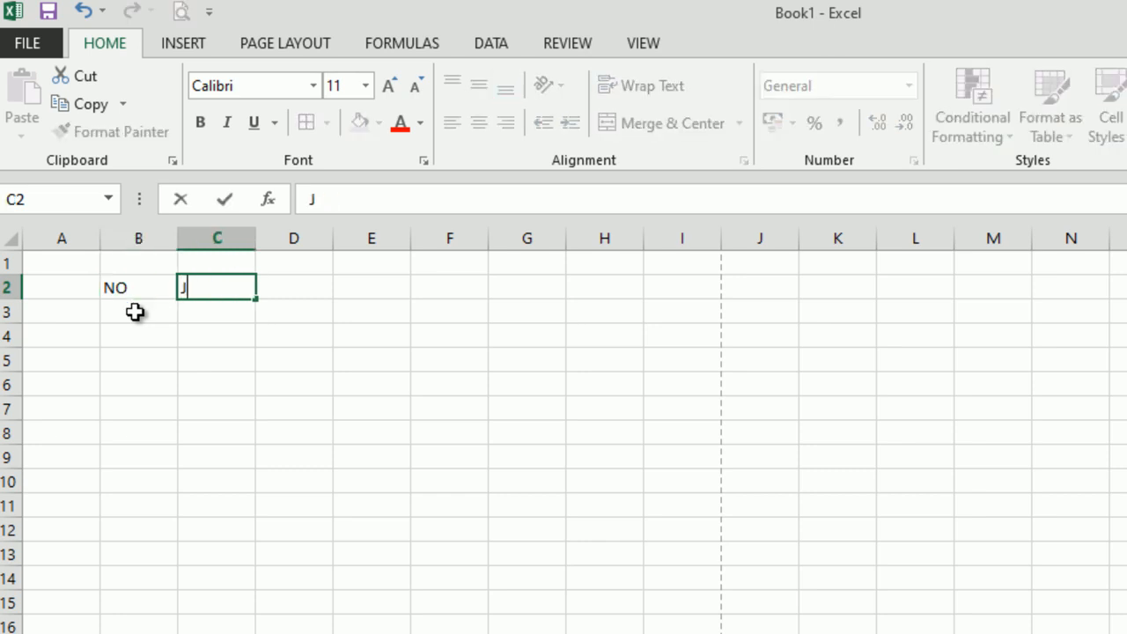
key(BackSpace)
key(BackSpace)
key(BackSpace)
key(BackSpace)
text(PROGRAM STUDI)
key(Tab)
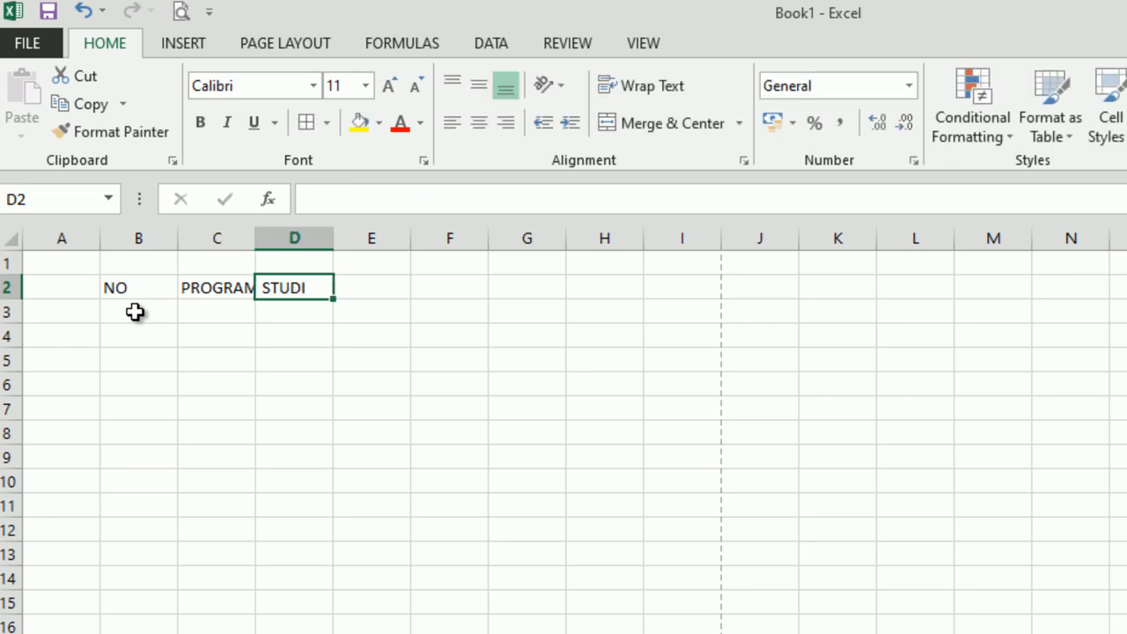
Enter the header JUMLAH MAHASISWA in cell D2
text(JU)
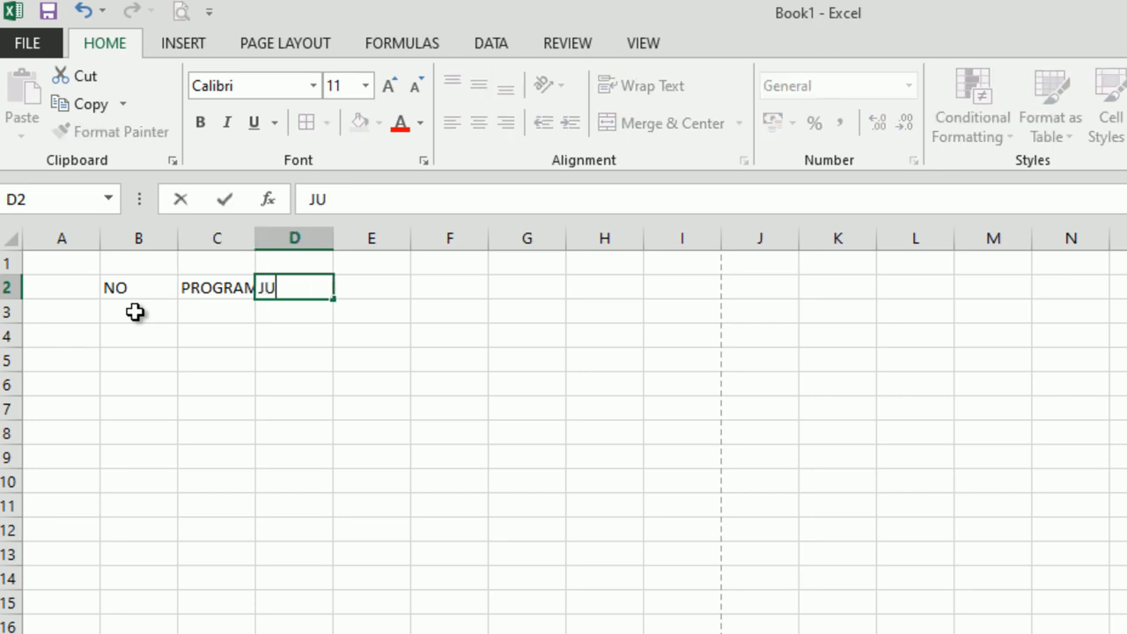
text(MLAH MAHASISWA)
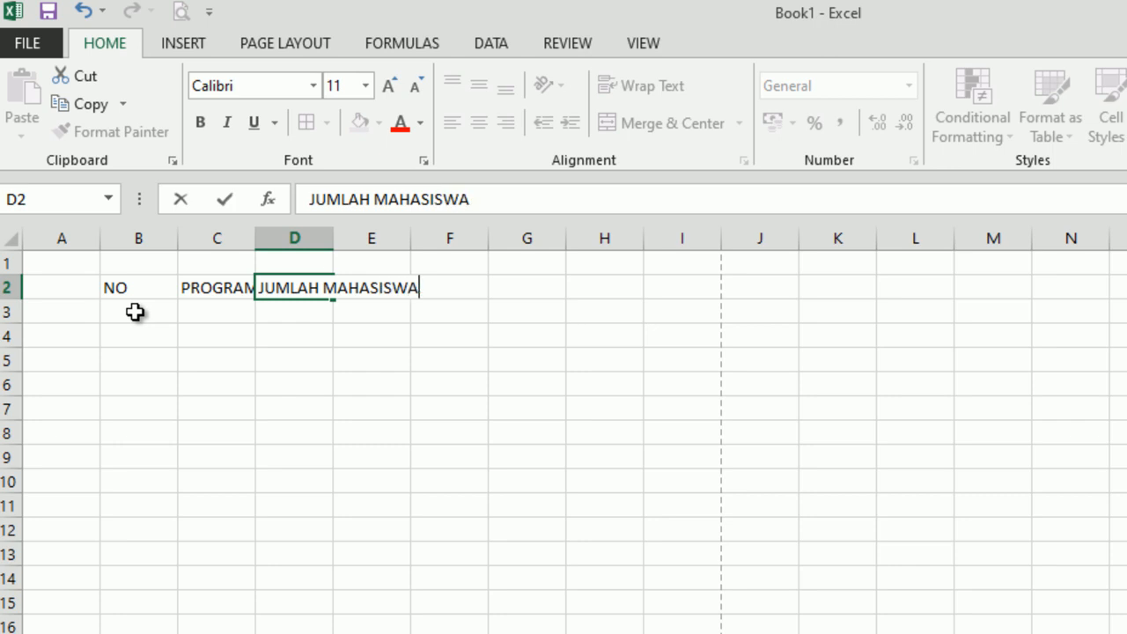
key(Return)
Widen columns C and D to fit their headers and narrow column B around NO
click(276, 385)
drag(254, 243, 334, 240)
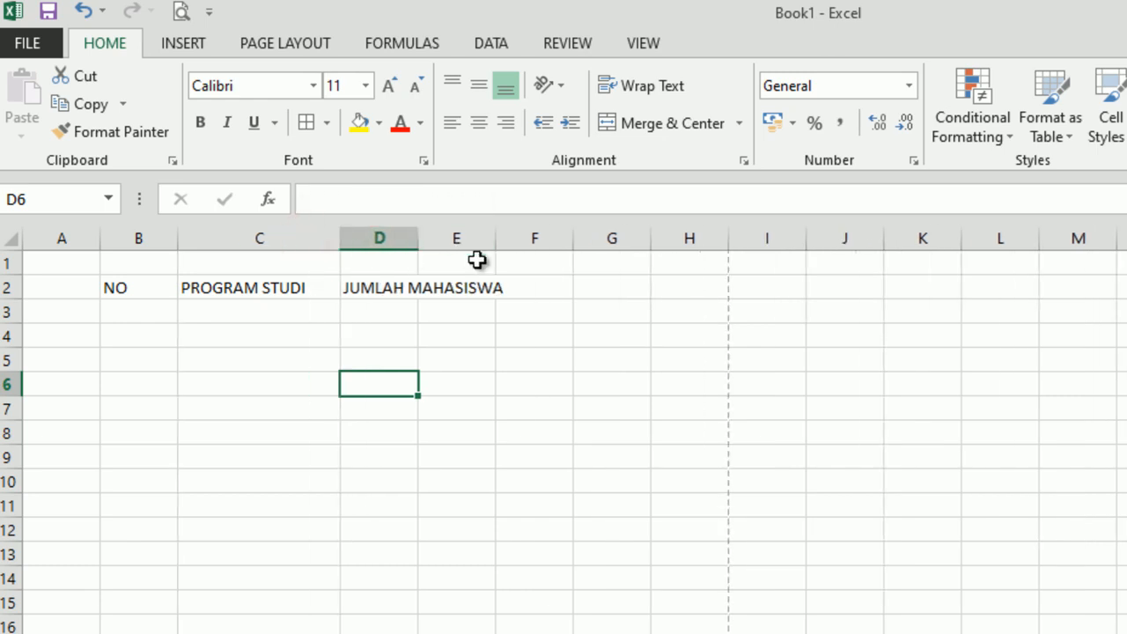
drag(419, 244, 509, 250)
drag(176, 244, 141, 244)
click(214, 328)
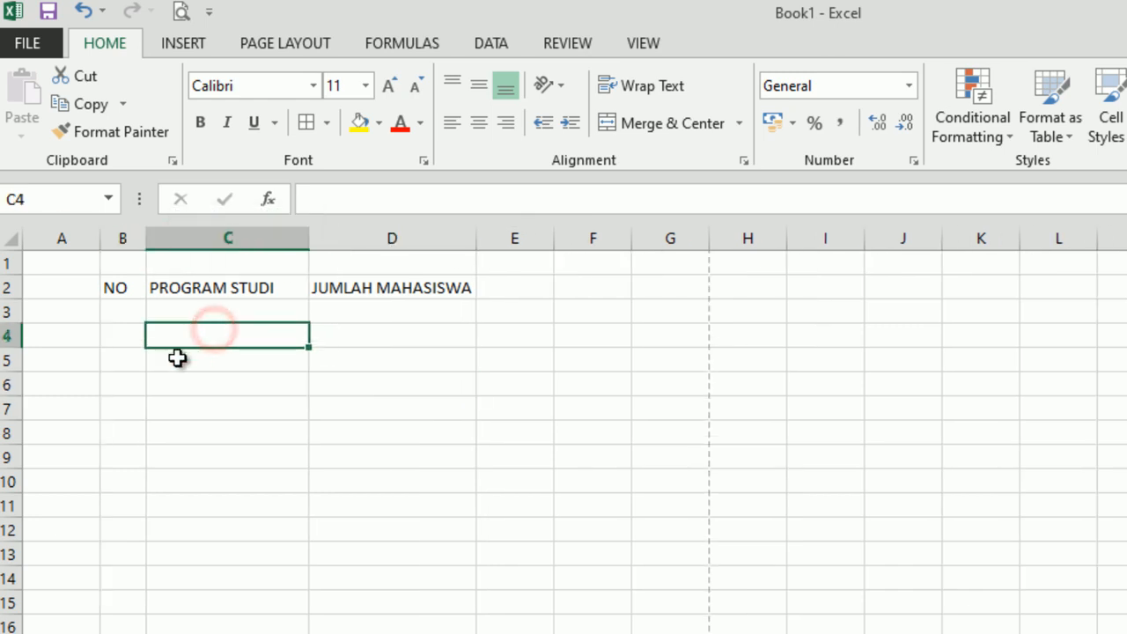
Enter the numbers 1 and 2 in cells B3 and B4 under the NO header
click(116, 306)
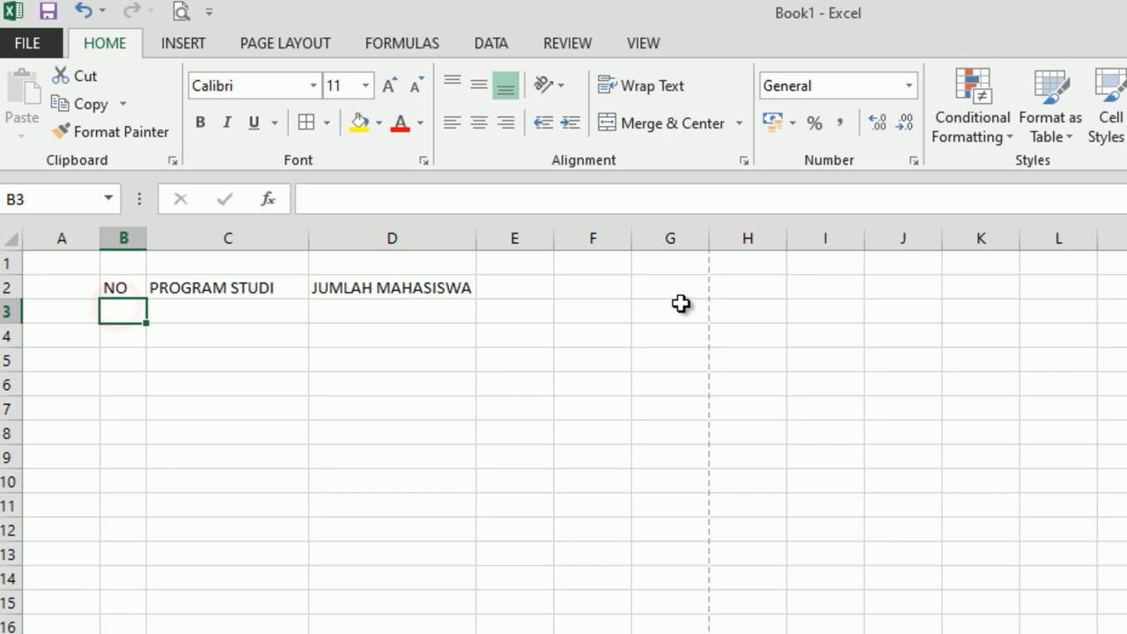
text(1)
key(Return)
text(2)
key(Return)
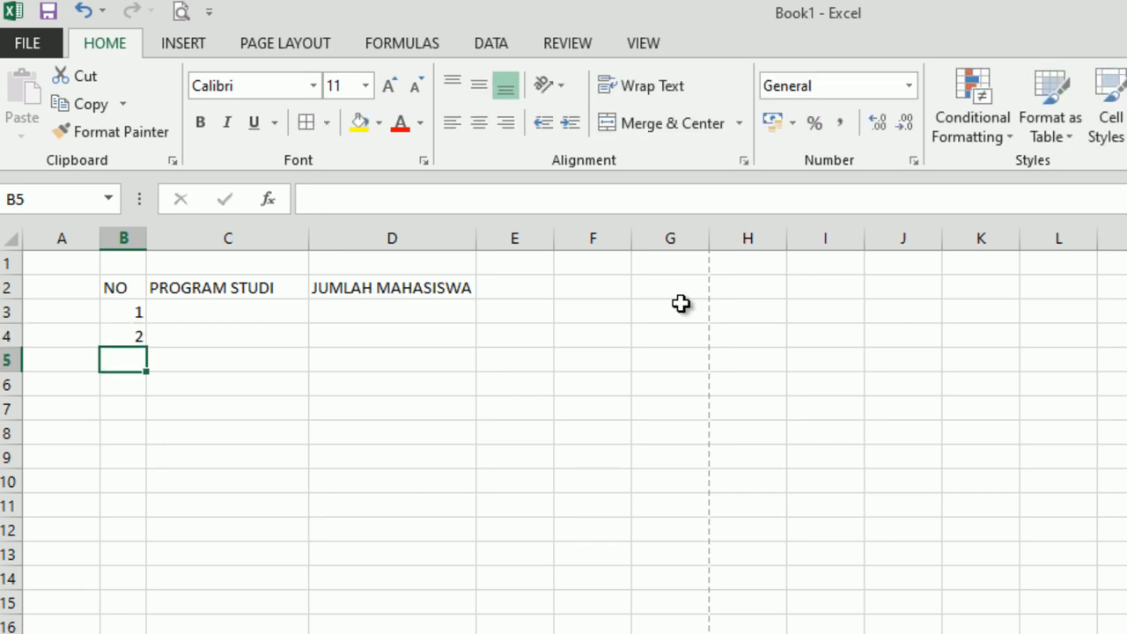
Extend the number series from B3:B4 down column B to 20 in row 22
click(206, 414)
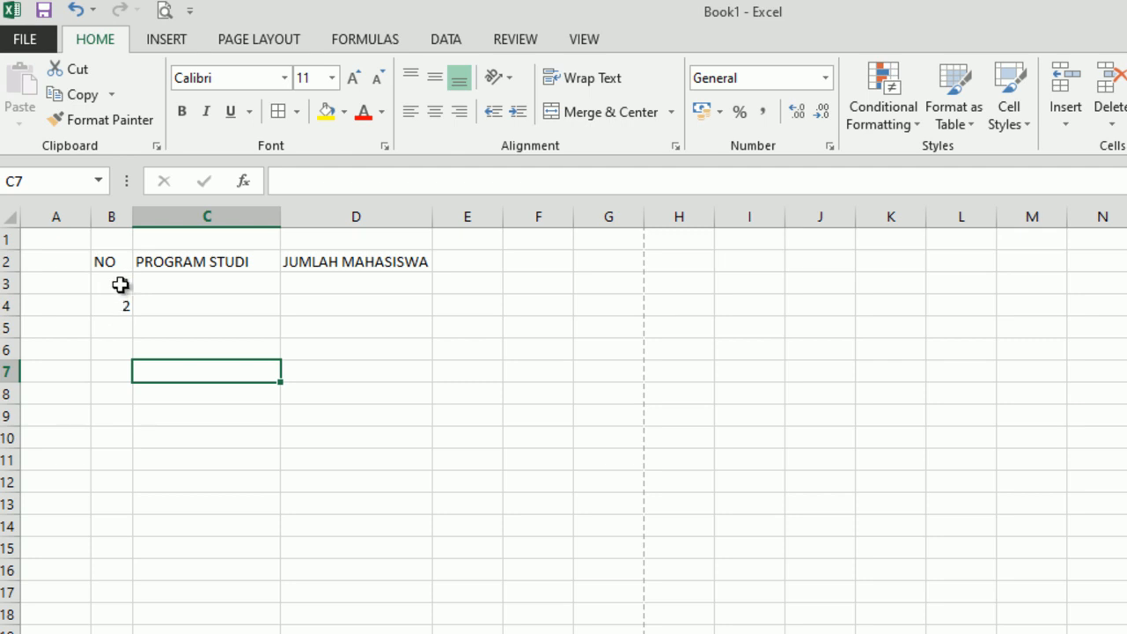
click(179, 284)
drag(124, 293, 130, 302)
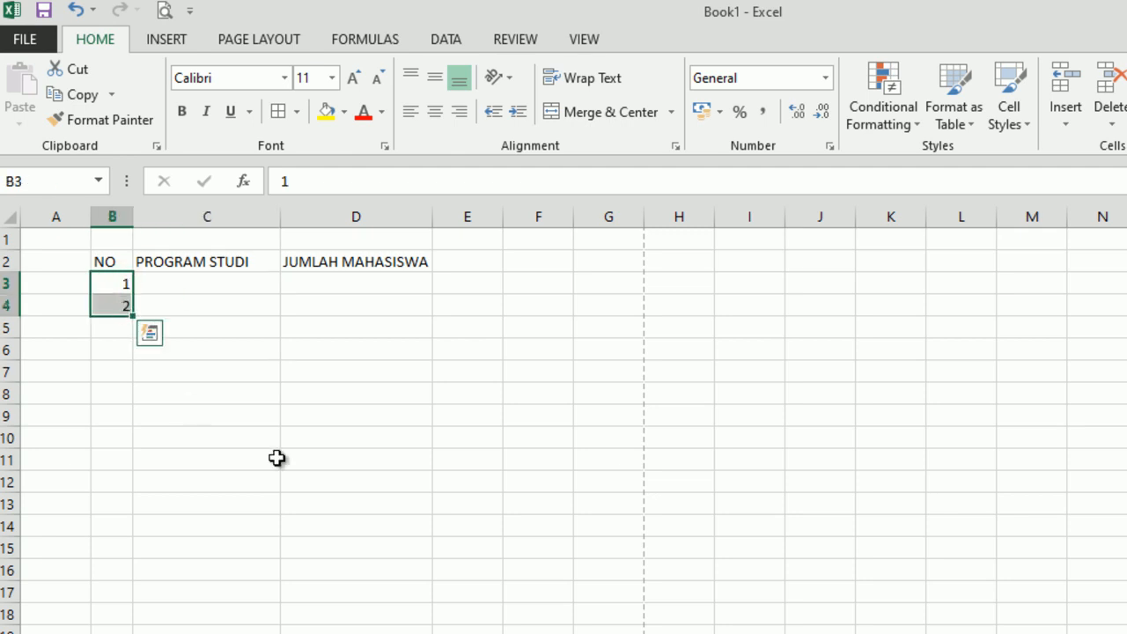
click(150, 333)
click(199, 282)
drag(121, 282, 122, 303)
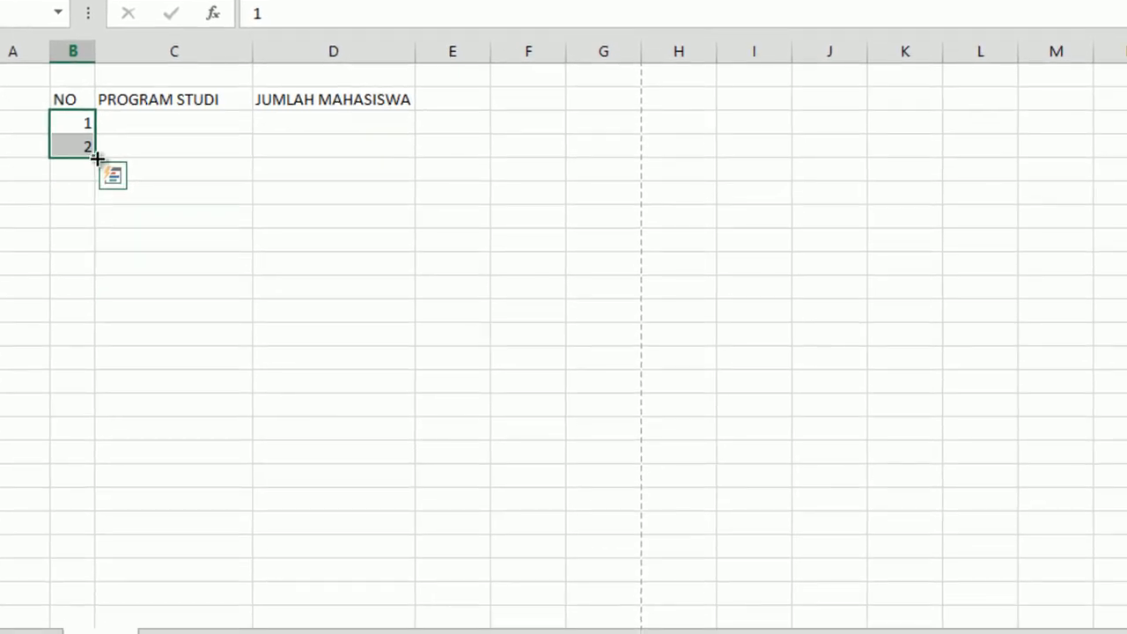
drag(97, 157, 108, 580)
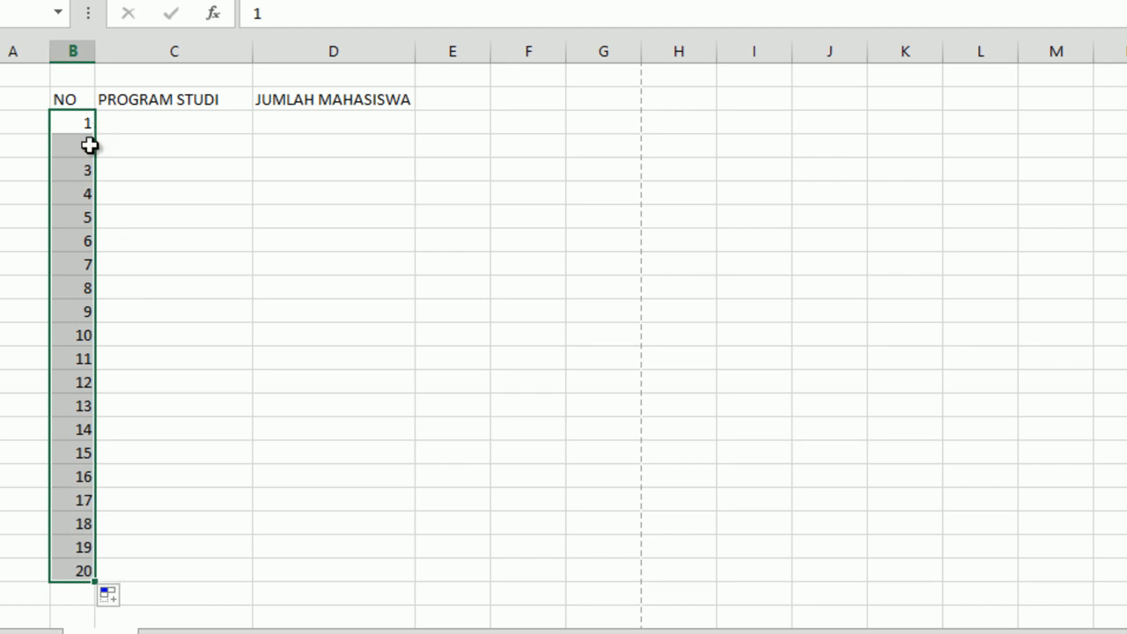
Undo the number fill in column B and extend the series from B3:B4 down to 6 in row 8 instead
click(153, 146)
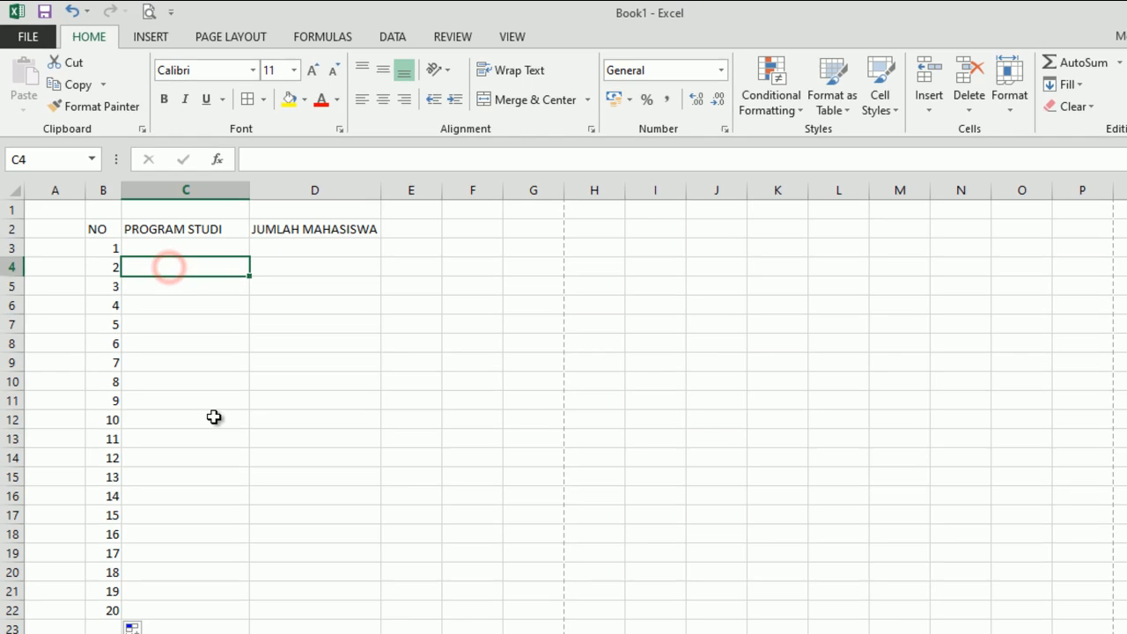
click(214, 417)
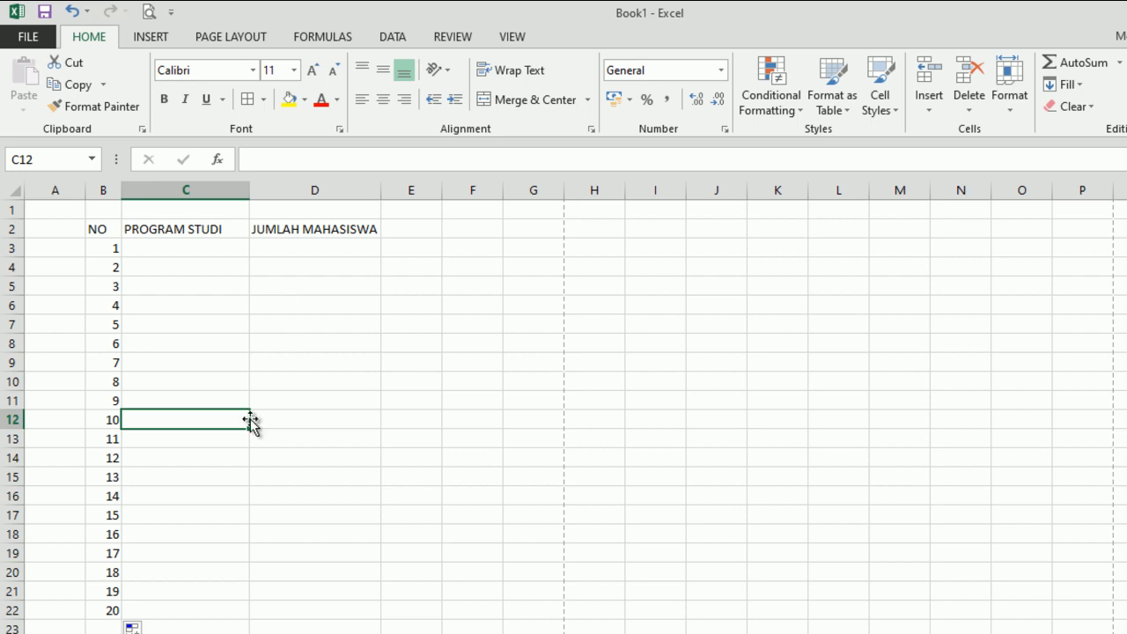
key(ctrl+z)
click(188, 297)
drag(97, 249, 134, 310)
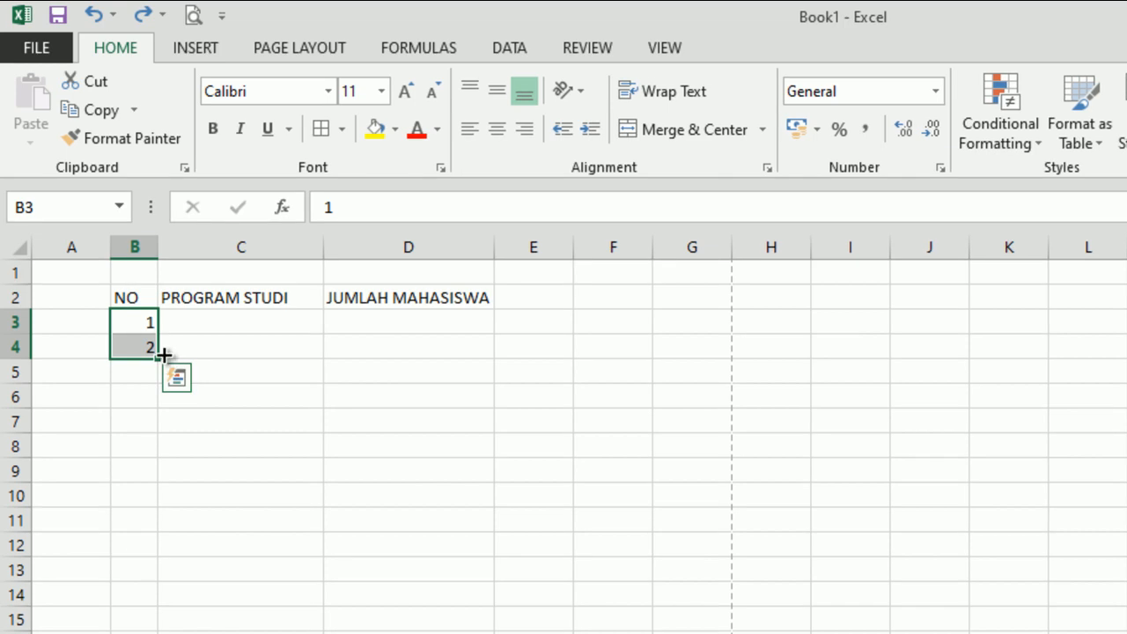
drag(157, 362, 172, 468)
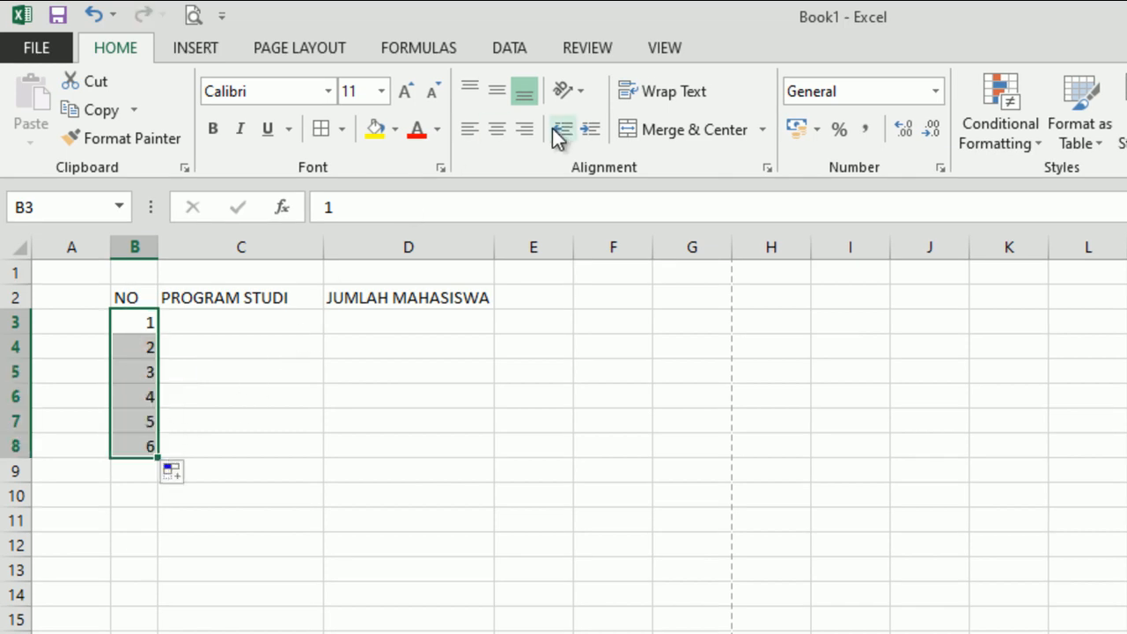
Center the numbers in B3:B8 and widen the PROGRAM STUDI column slightly
click(475, 130)
click(493, 132)
click(422, 481)
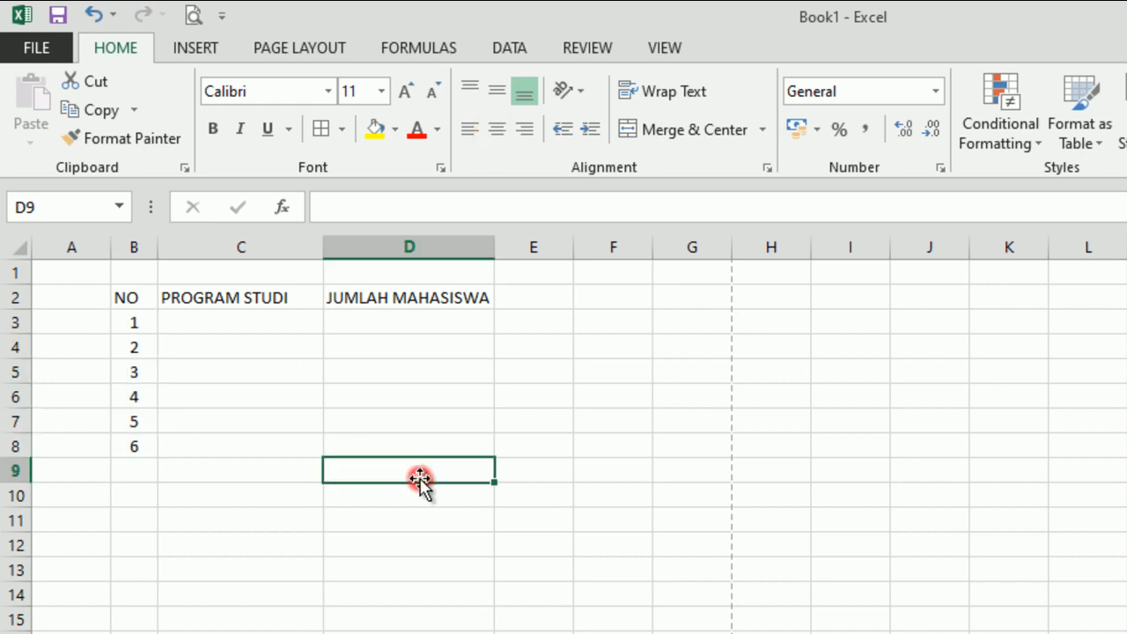
drag(315, 254, 346, 254)
Enter the study programs PAI, MPI and PIAUD in cells C3 to C5
click(223, 320)
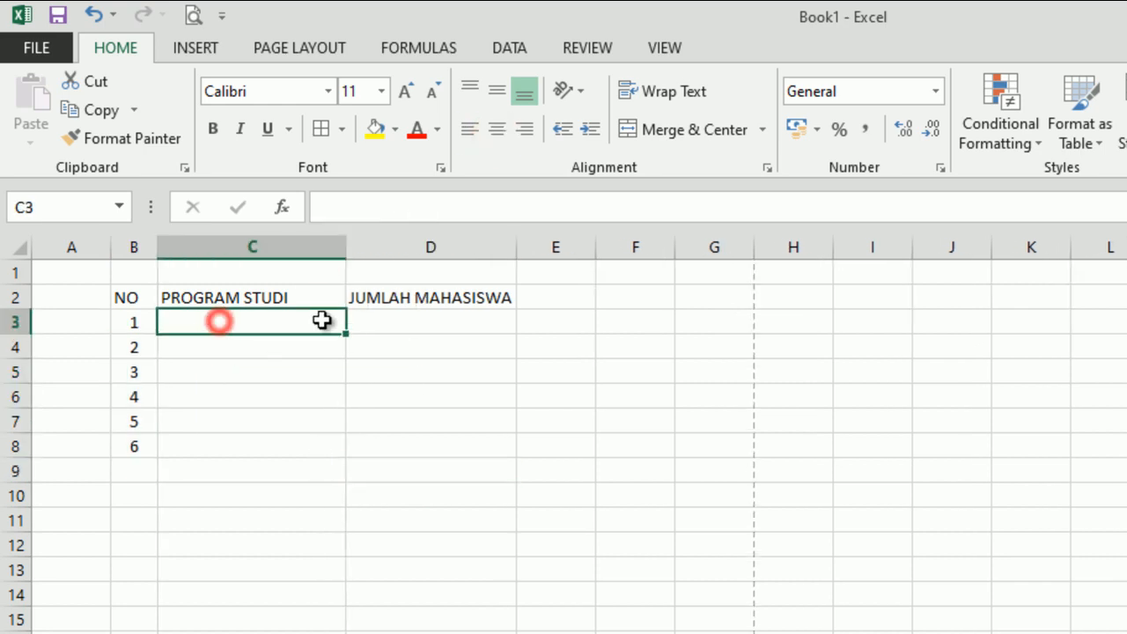
text(P)
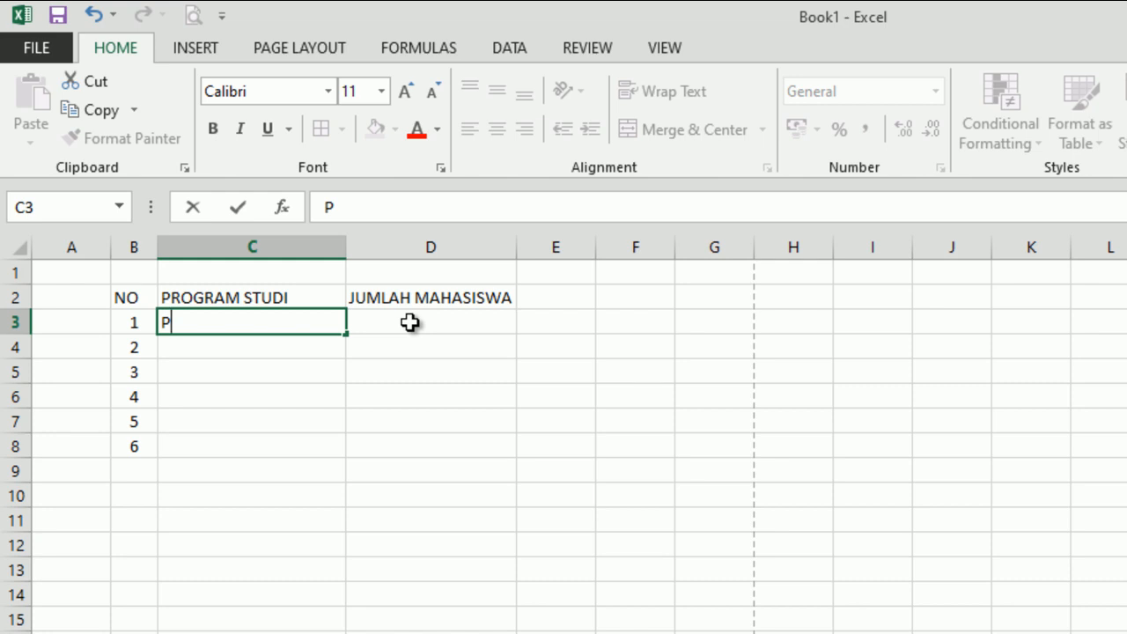
text(p)
key(BackSpace)
key(BackSpace)
text(PAI)
key(Return)
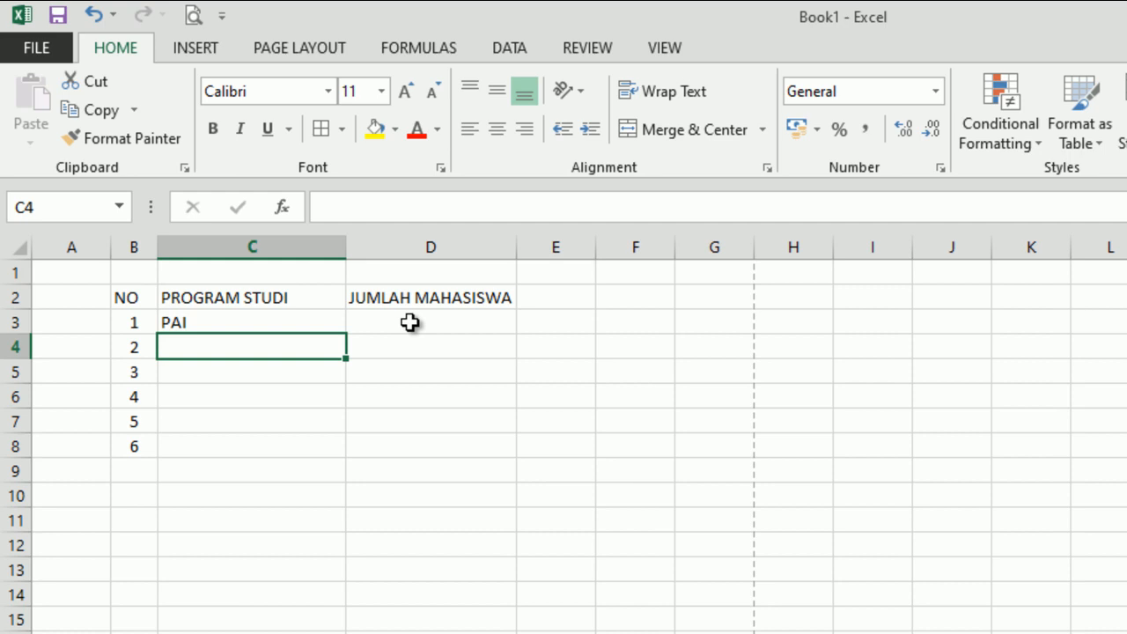
text(MPI)
key(Return)
text(PIAUD)
key(Return)
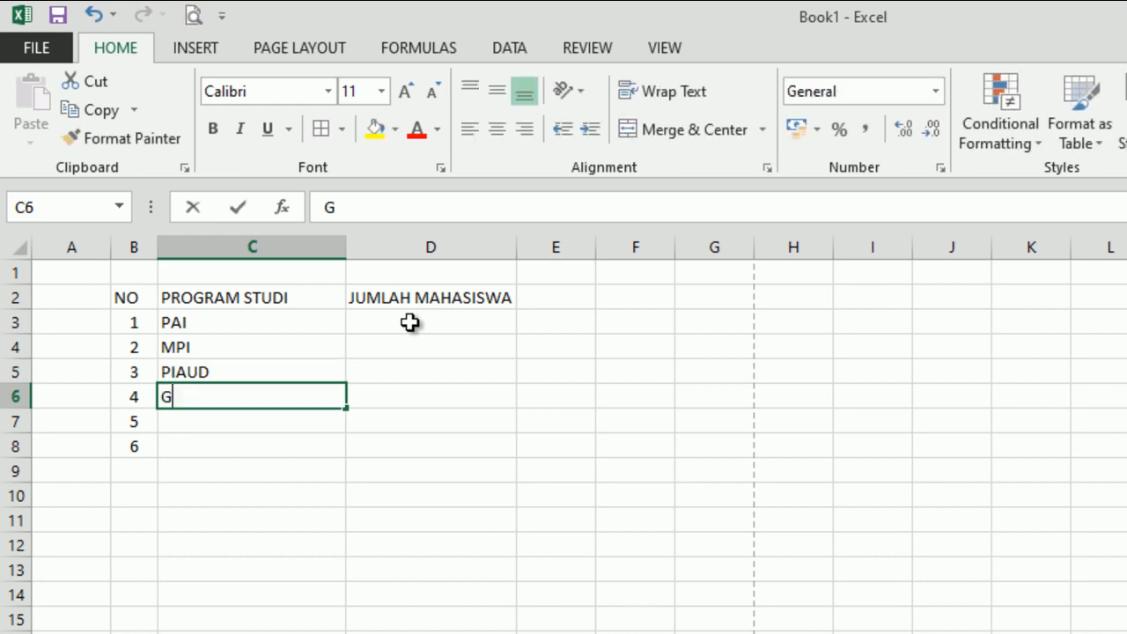
Enter the study programs PGMI, PBA and TBI in cells C6 to C8
text(GM)
key(BackSpace)
key(BackSpace)
text(PGMI)
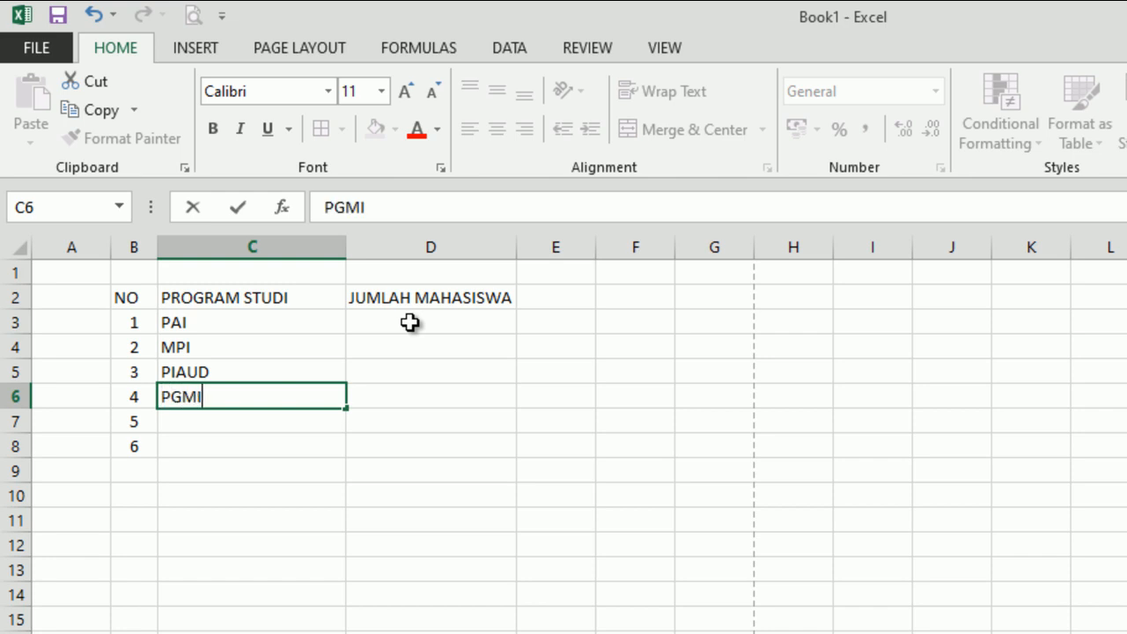
key(Return)
text(PBA)
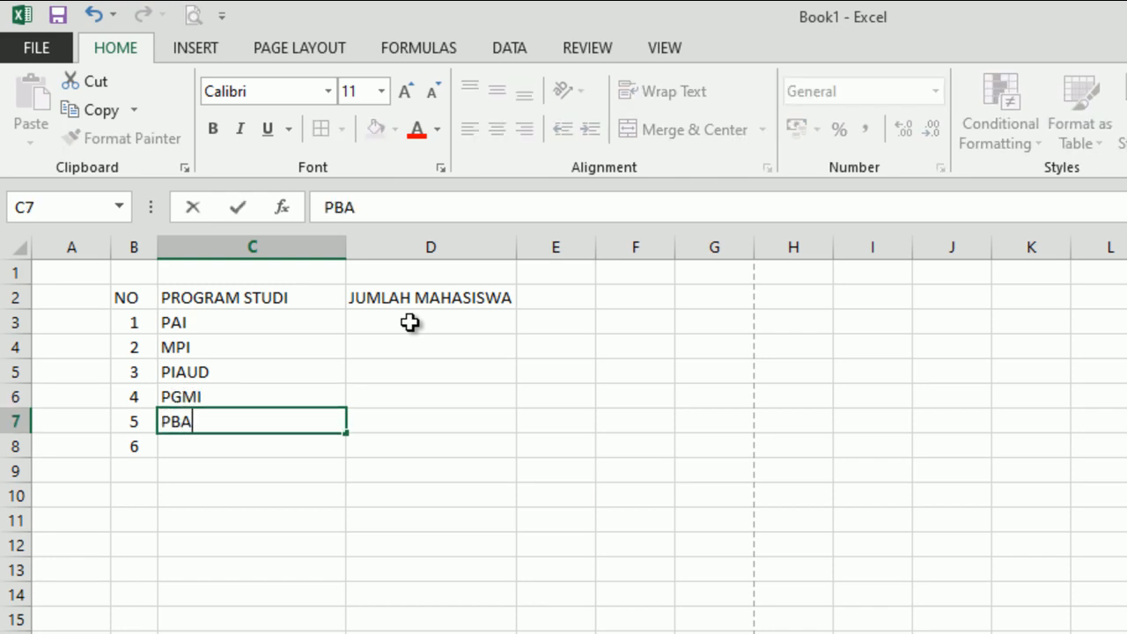
key(Return)
text(TBI)
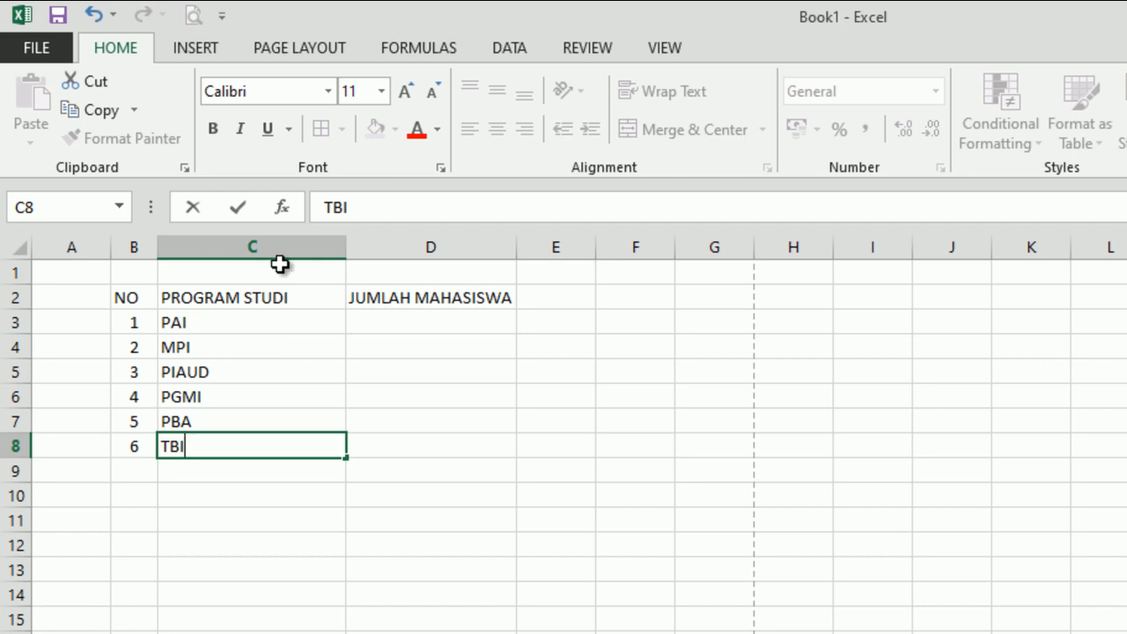
Enter 125 as the student count for PAI in cell D3
click(464, 324)
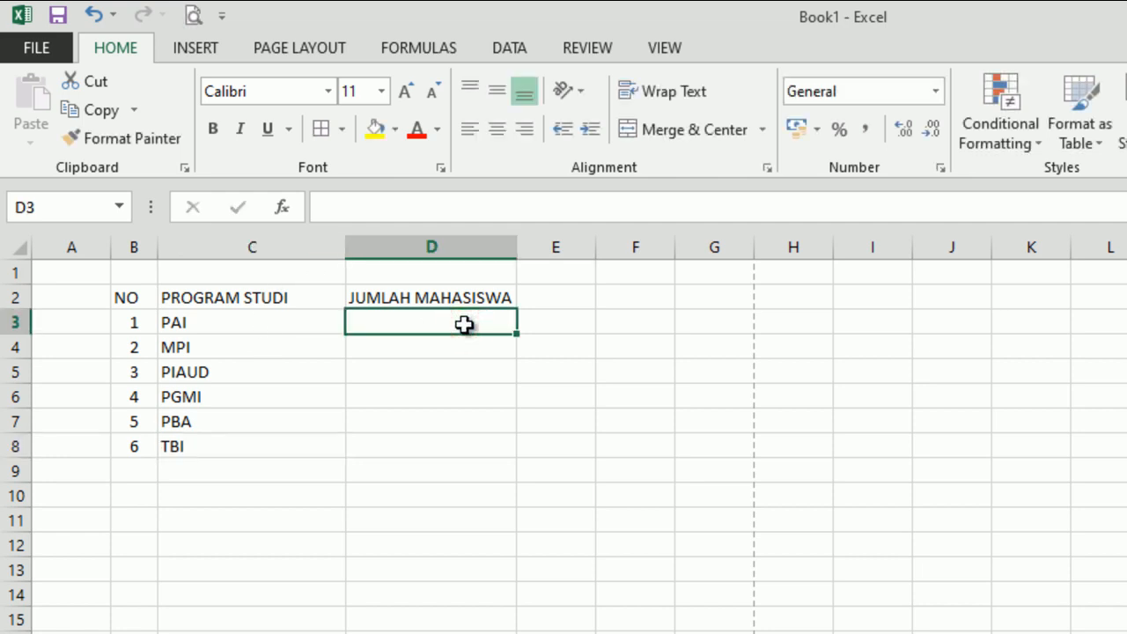
text(100)
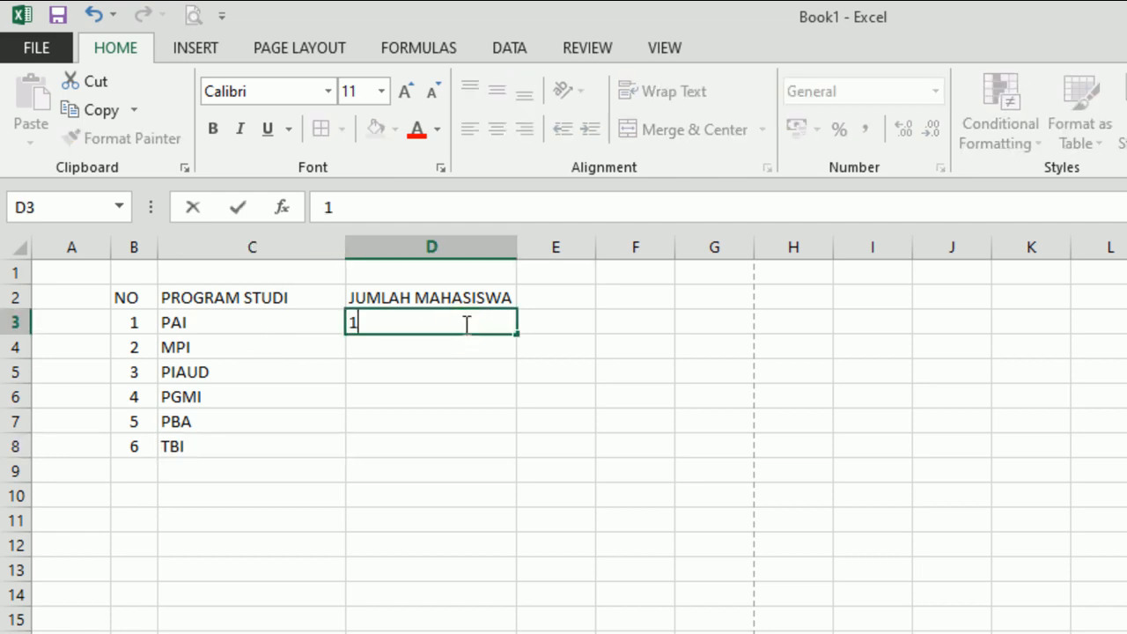
key(Return)
key(Down)
key(Up)
key(Up)
text(2)
text(5)
key(Return)
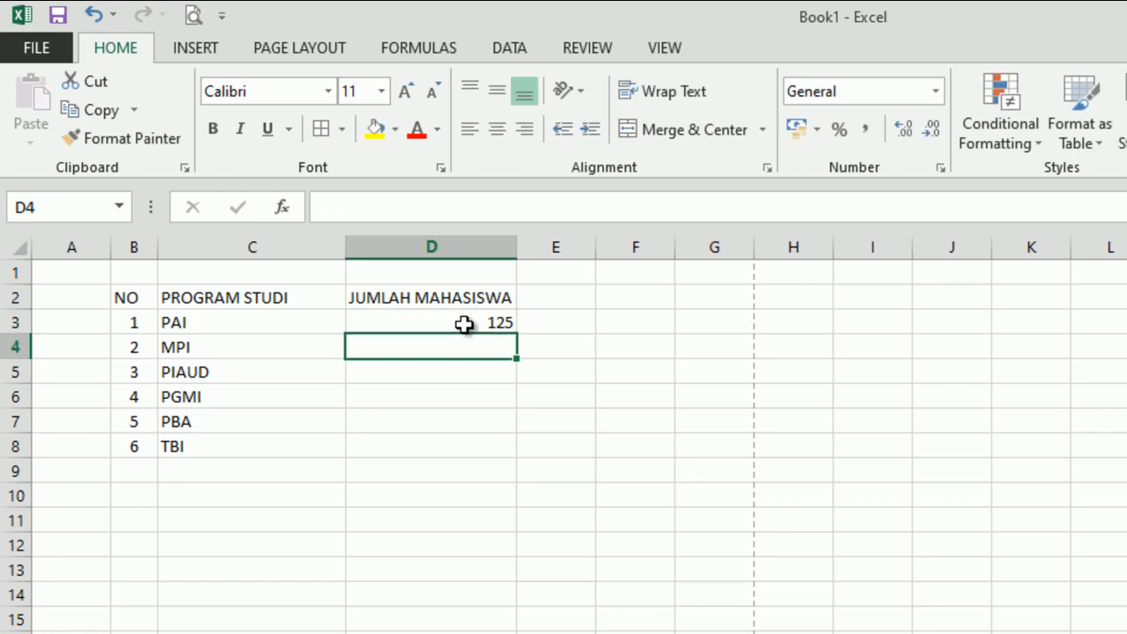
Enter the student counts 80, 50, 80, 50 and 75 in cells D4 to D8
text(80)
key(Return)
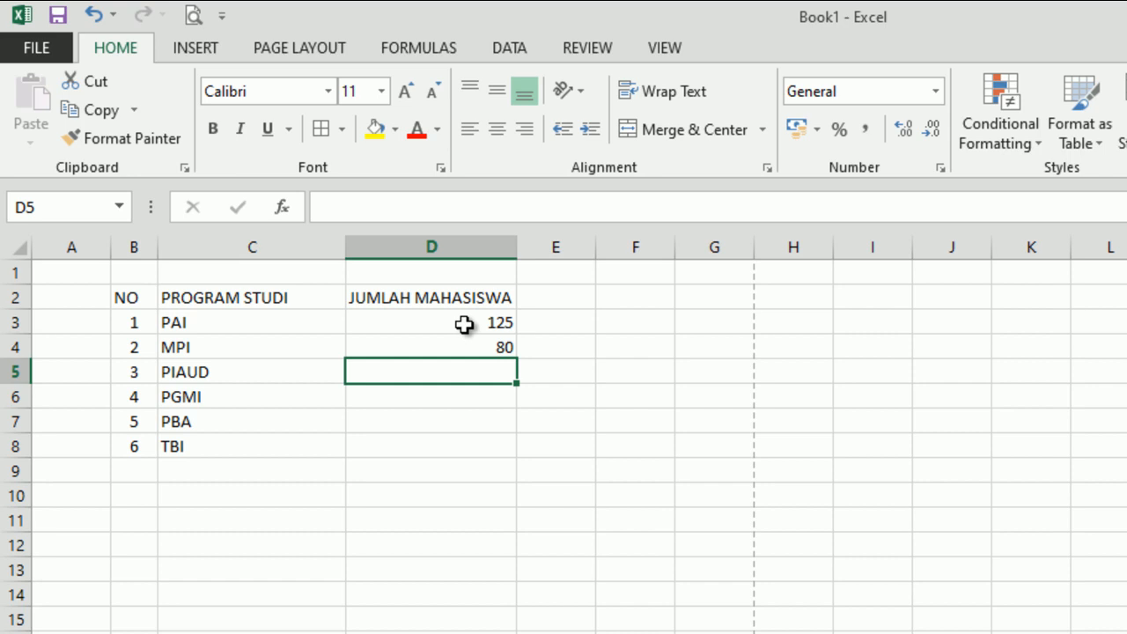
text(50)
key(Return)
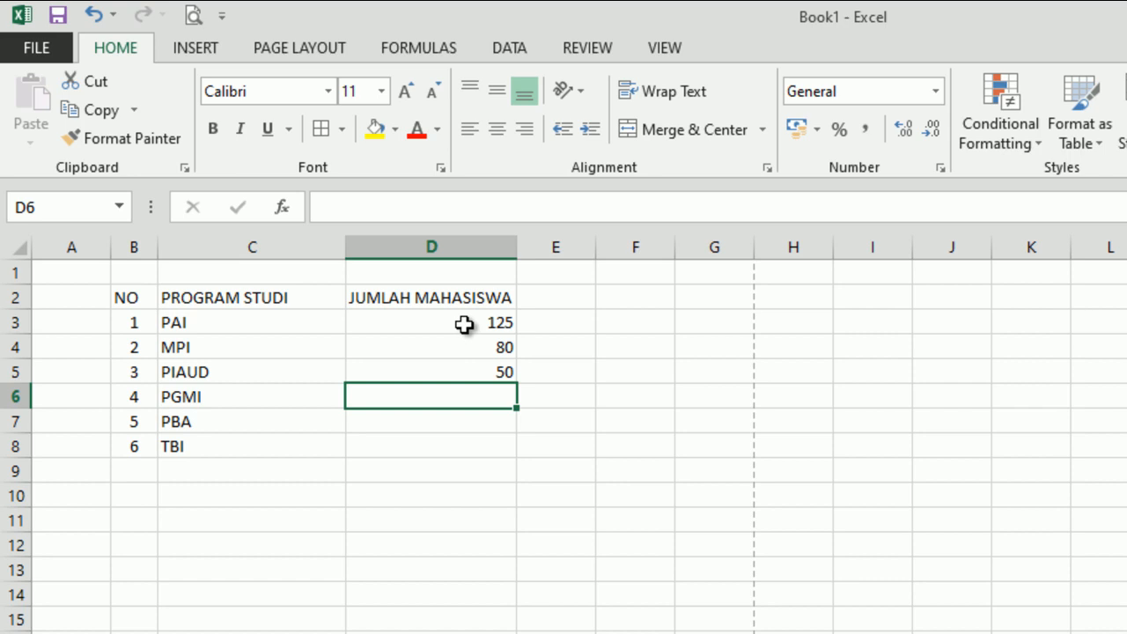
text(80)
key(Return)
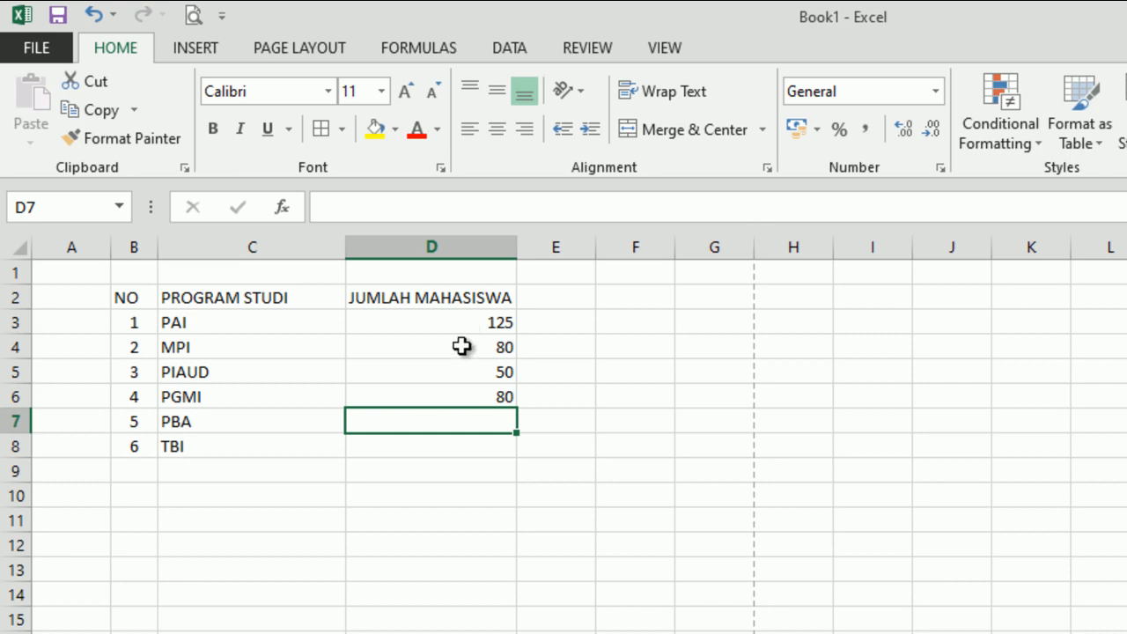
text(50)
key(Return)
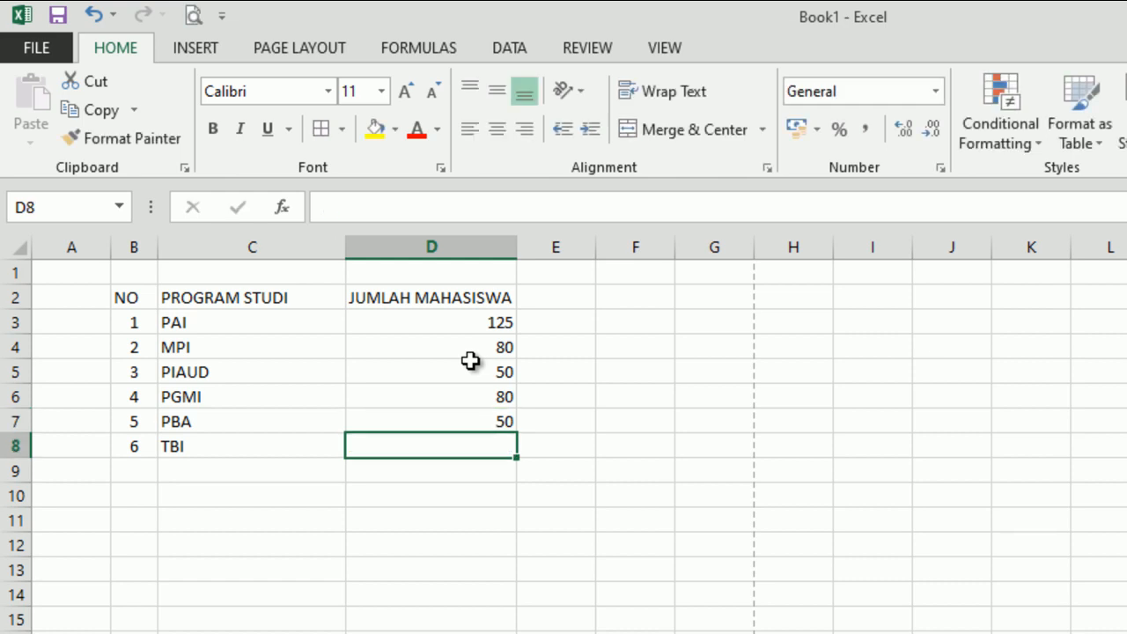
text(75)
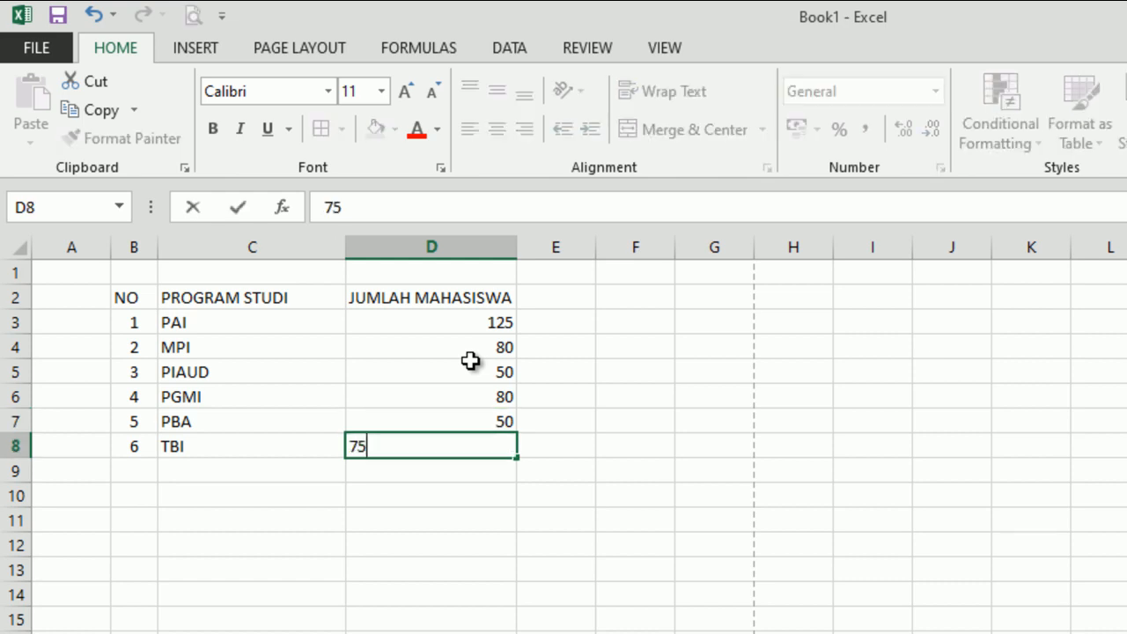
key(Return)
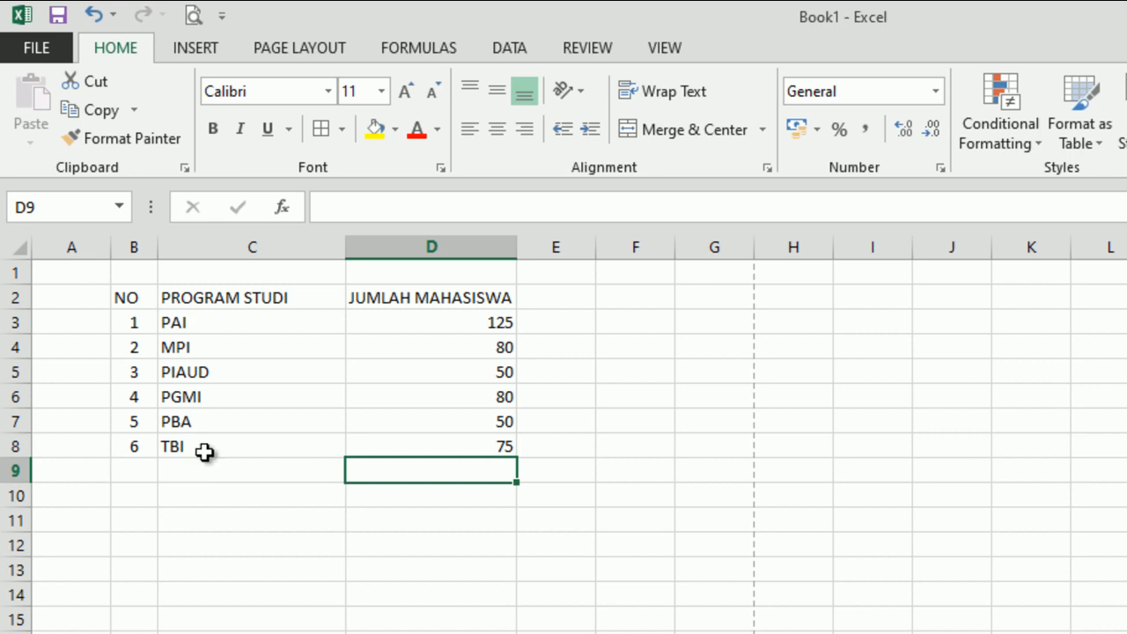
Apply all borders to the table range B2:D9, including the empty row below TBI
click(264, 309)
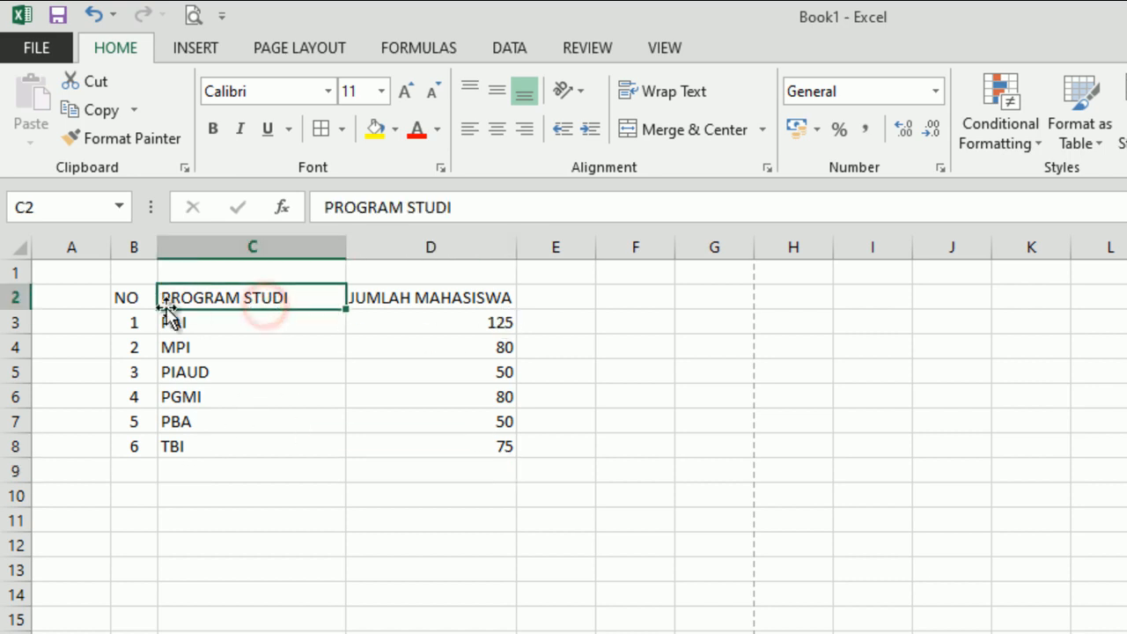
drag(141, 297, 473, 464)
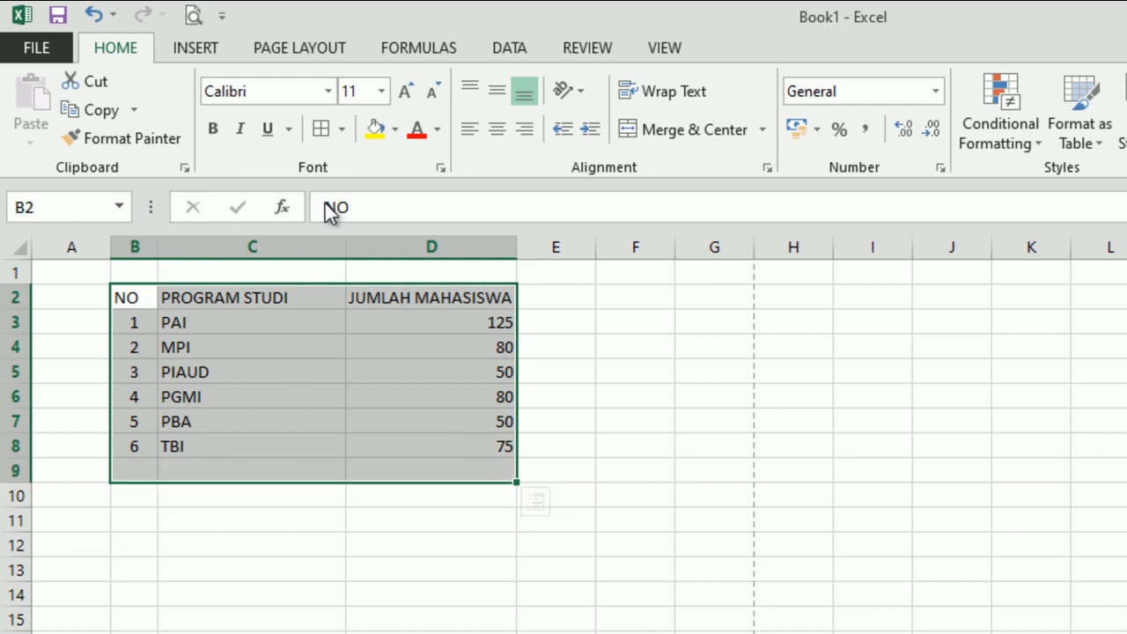
click(322, 128)
Enter the label TOTAL in cell C9 below the study programs
click(223, 471)
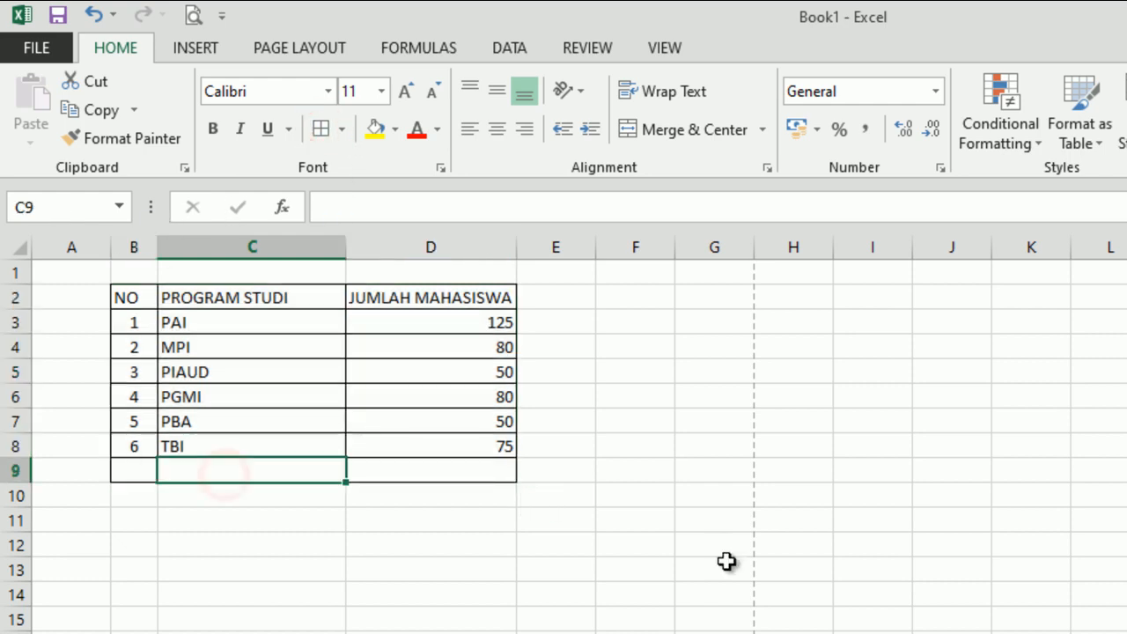
text(TOTAL)
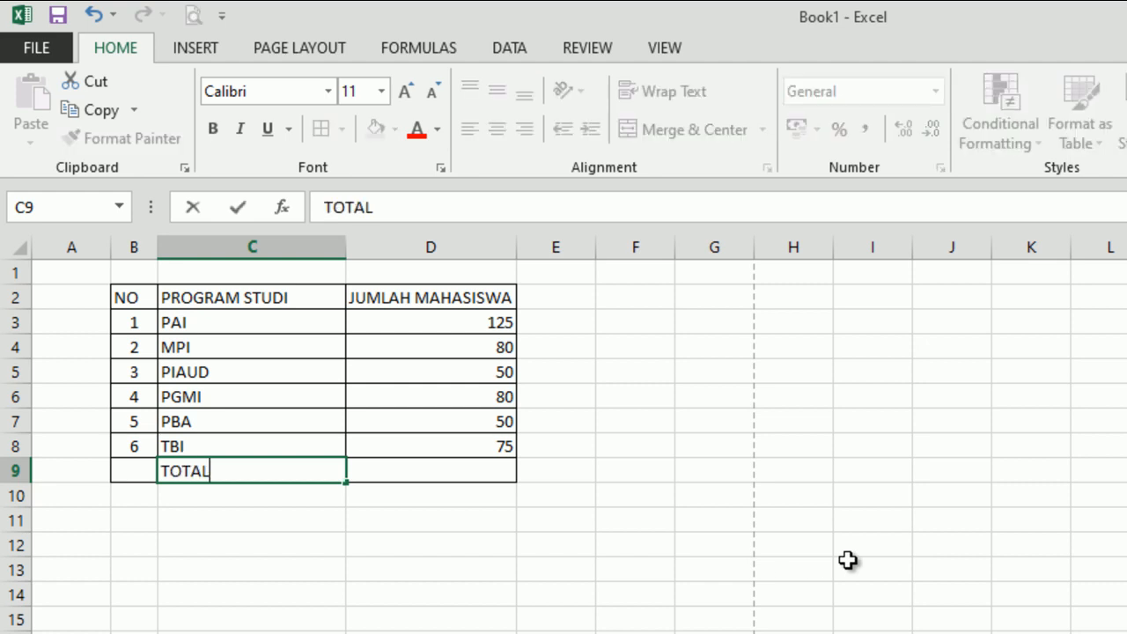
key(Return)
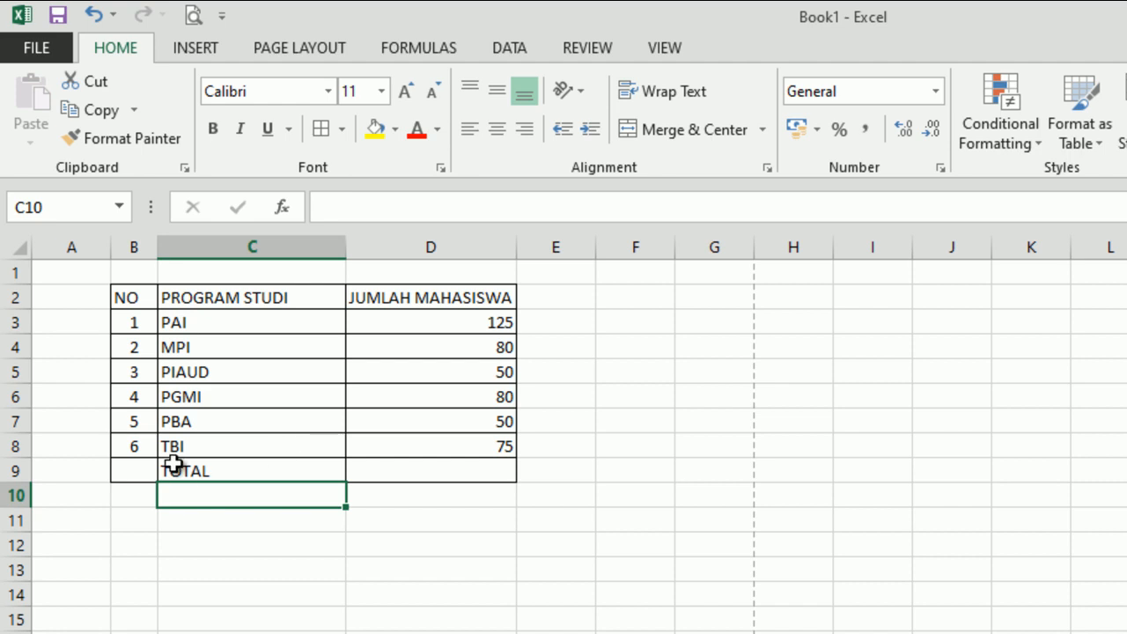
Merge and center cells B9 and C9 around the TOTAL label
drag(187, 470, 144, 467)
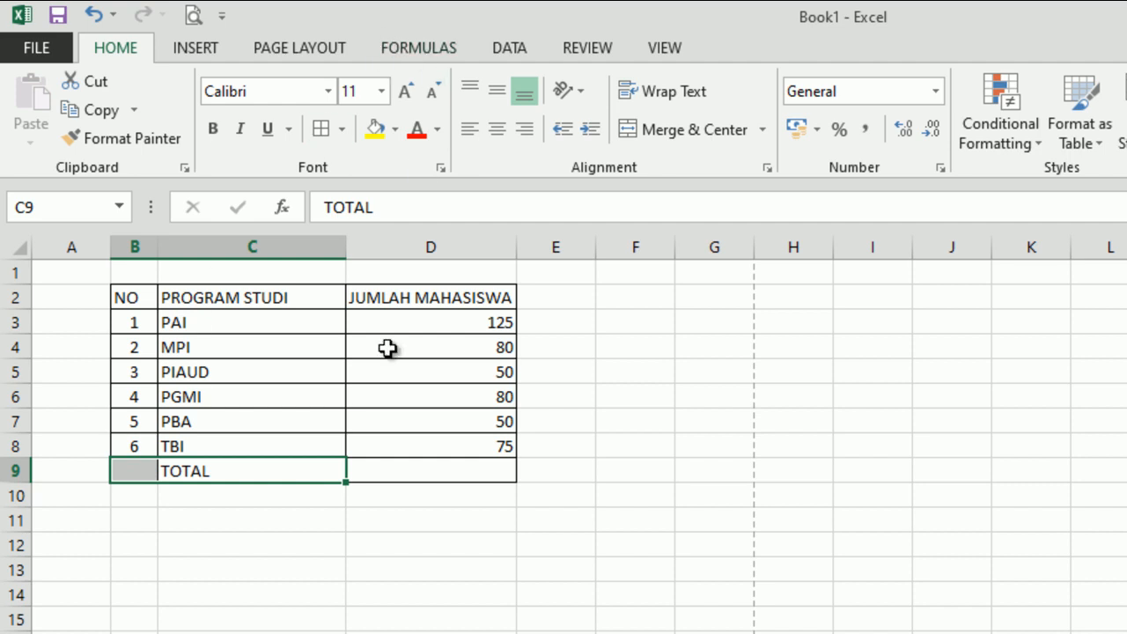
click(313, 553)
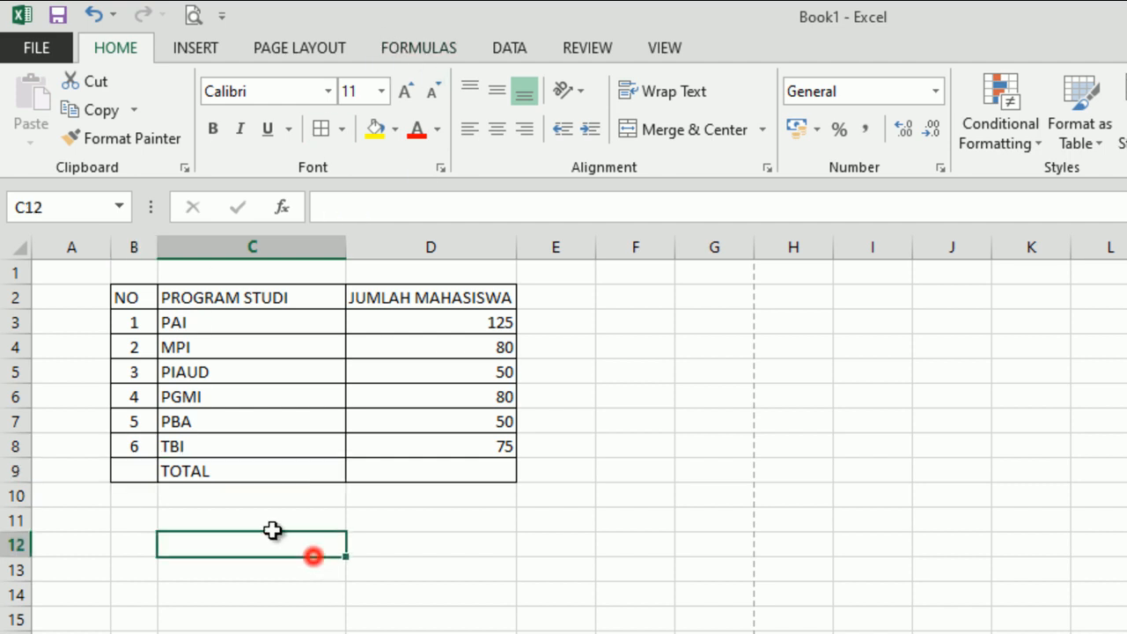
click(133, 468)
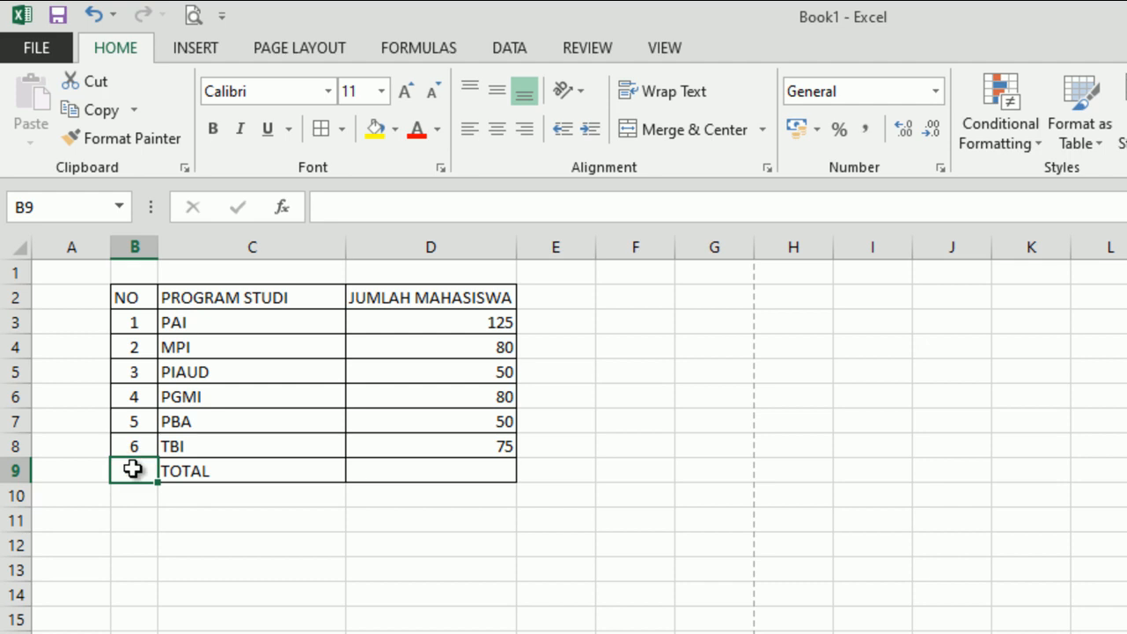
click(171, 546)
drag(141, 471, 184, 473)
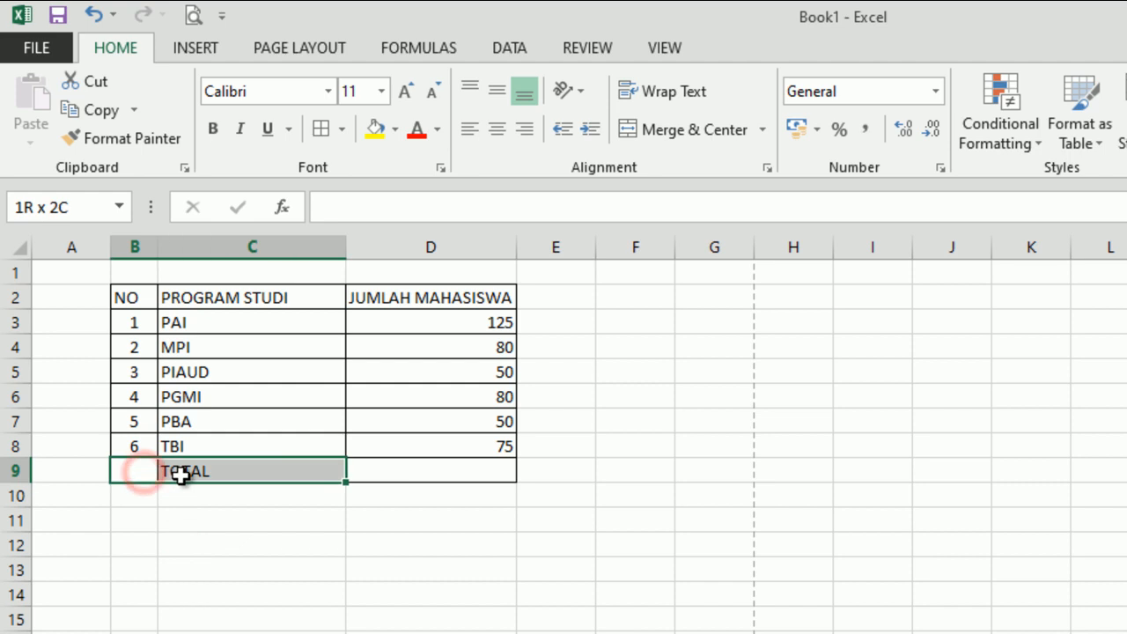
click(702, 130)
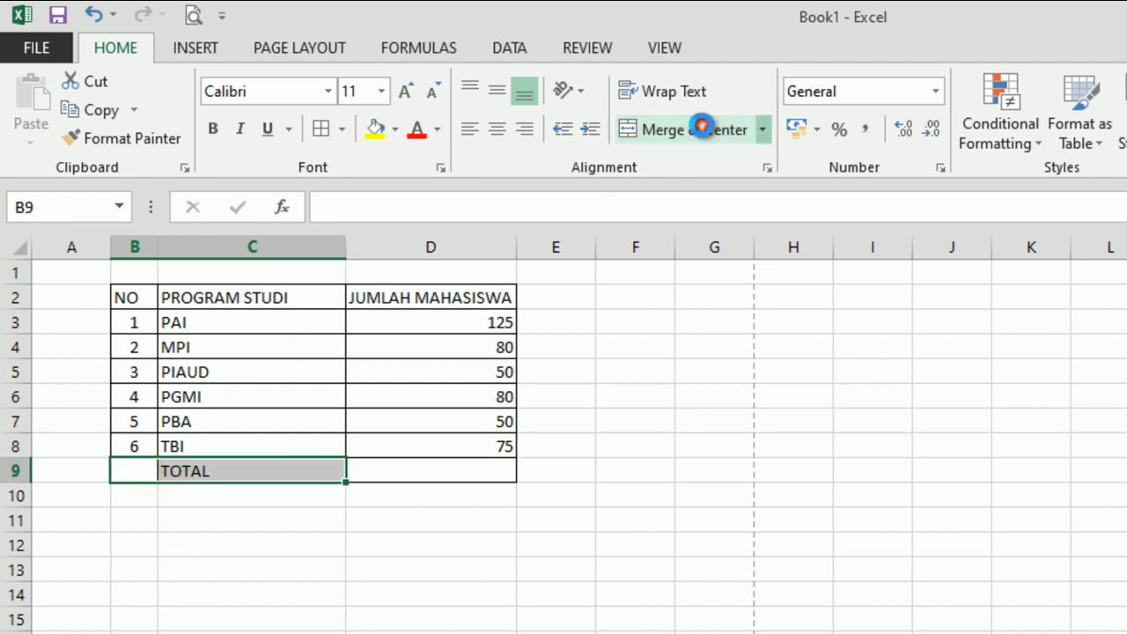
click(455, 612)
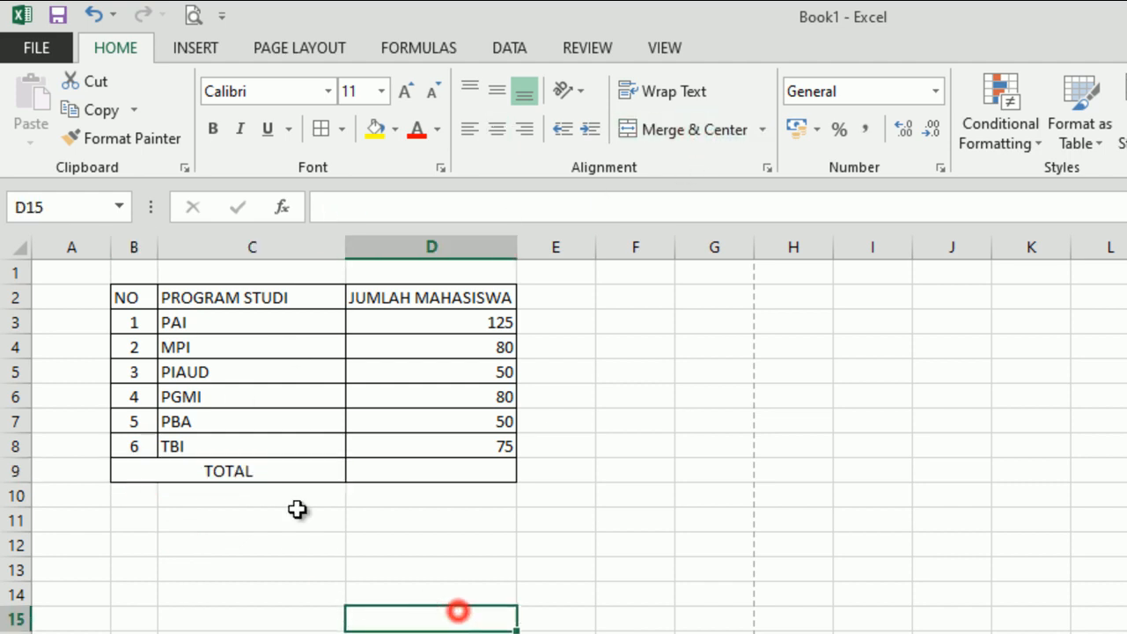
click(258, 475)
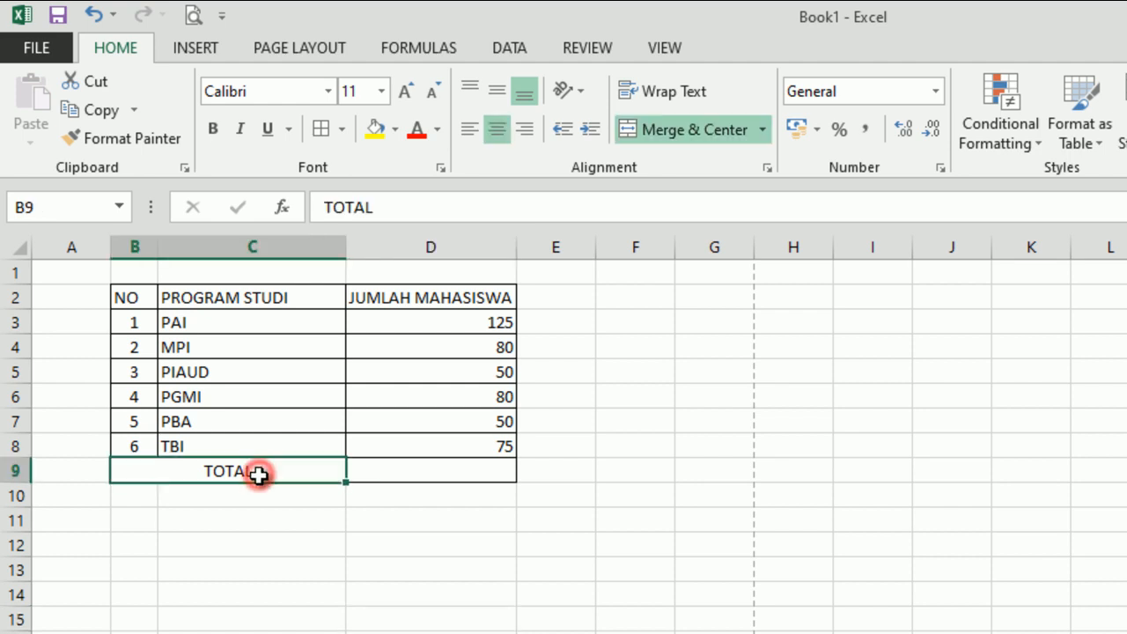
Center the contents of the table cells B2:D8 horizontally and slightly widen the JUMLAH MAHASISWA column
click(397, 478)
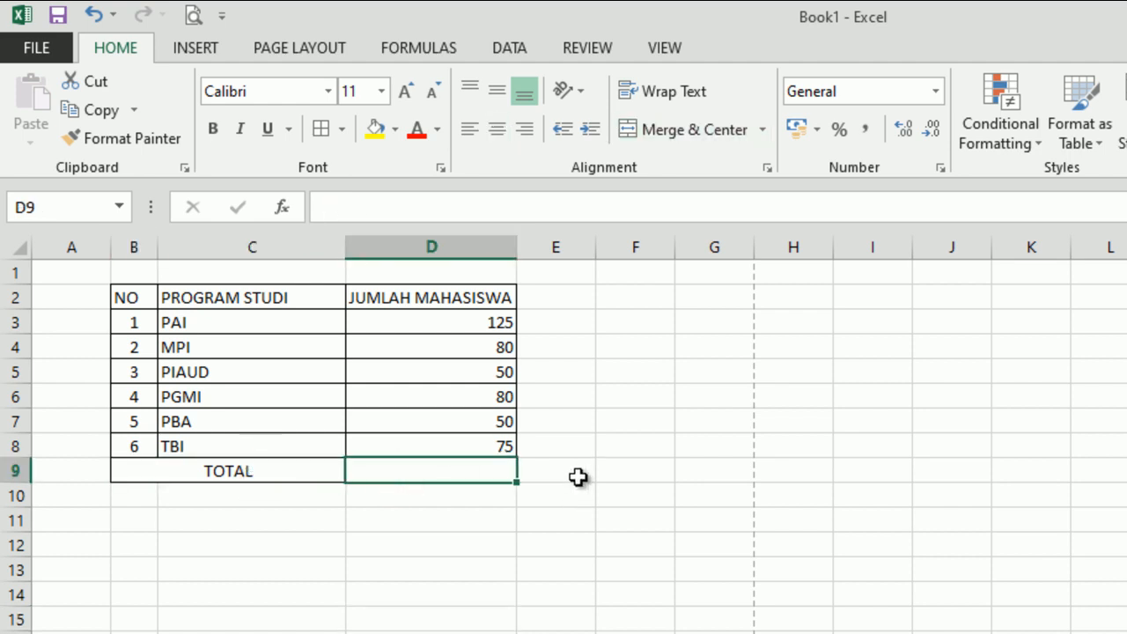
drag(135, 300, 441, 443)
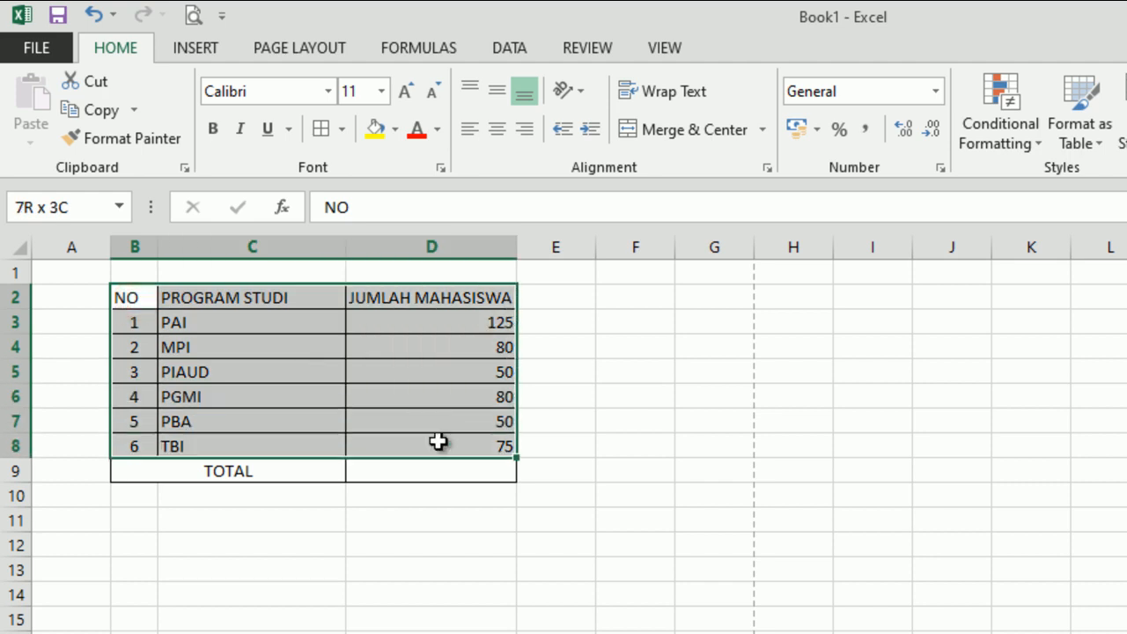
click(497, 128)
click(478, 405)
drag(507, 244, 546, 261)
ctrl+scroll(235, 382, up, 1)
ctrl+scroll(235, 382, up, 1)
ctrl+scroll(356, 440, up, 1)
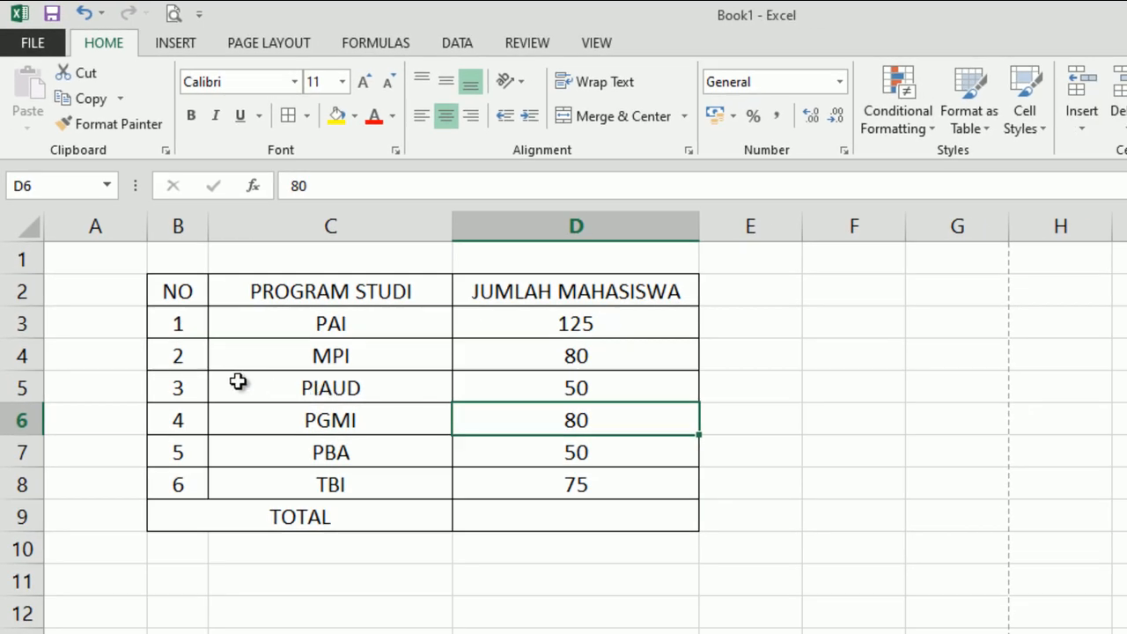
Enter the formula =SUM(D3:D8) in cell D9 to total the student counts
click(516, 516)
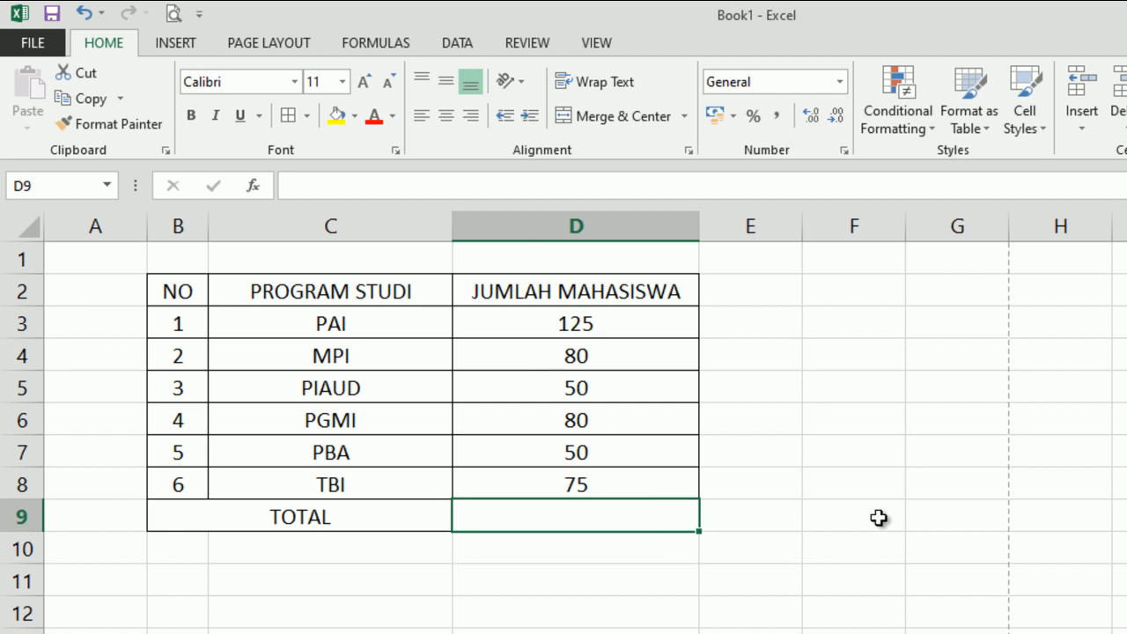
text(=)
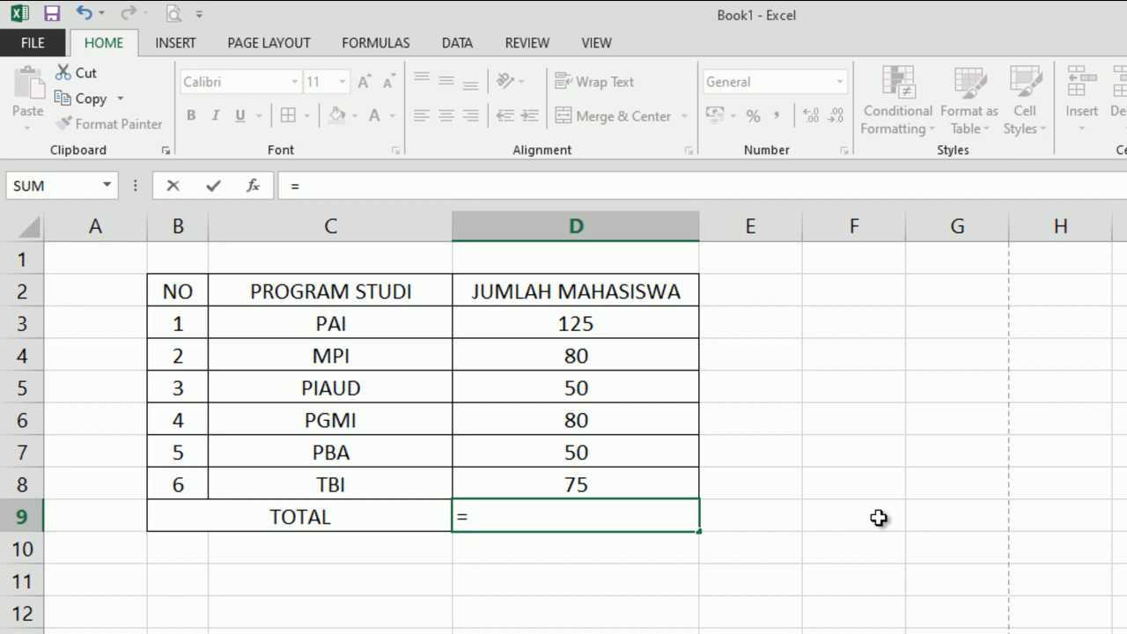
text(SUM()
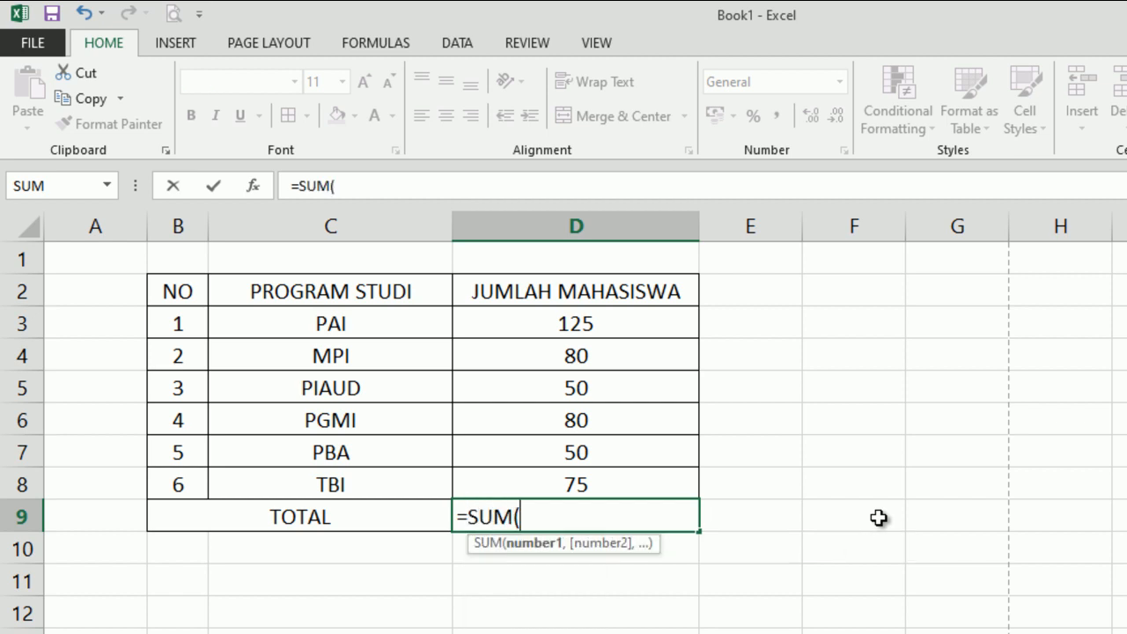
click(558, 326)
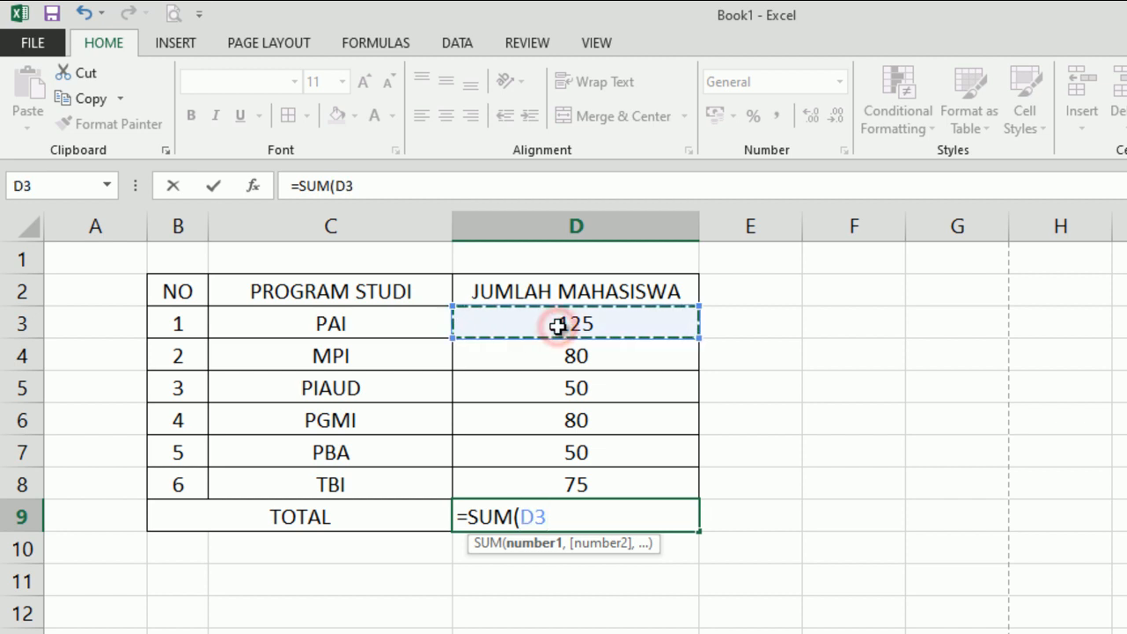
drag(559, 326, 564, 480)
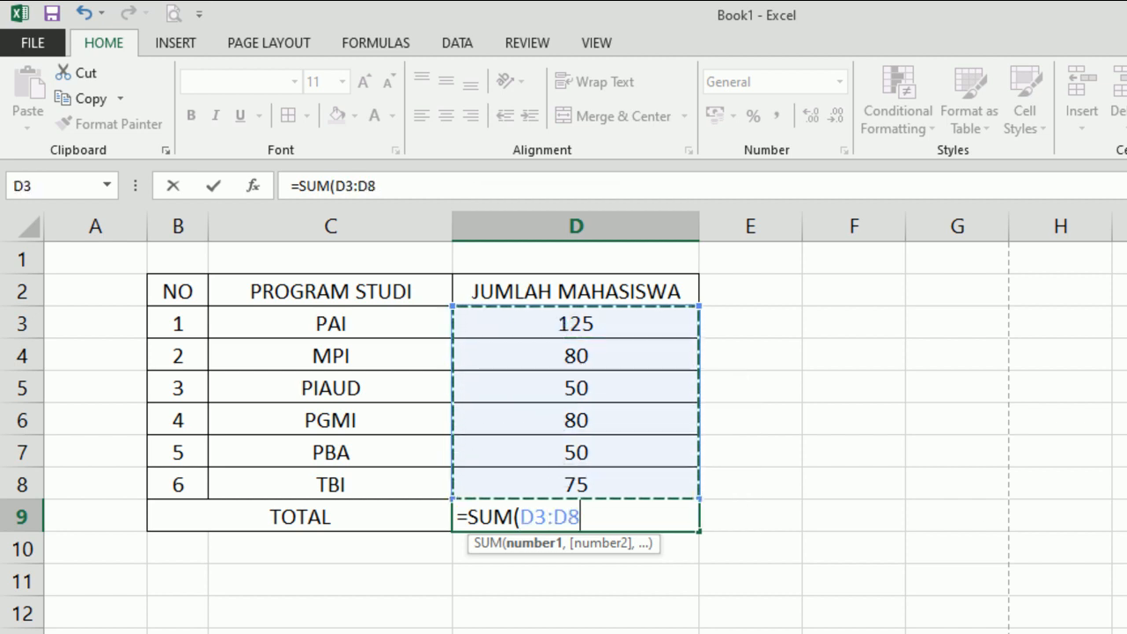
text())
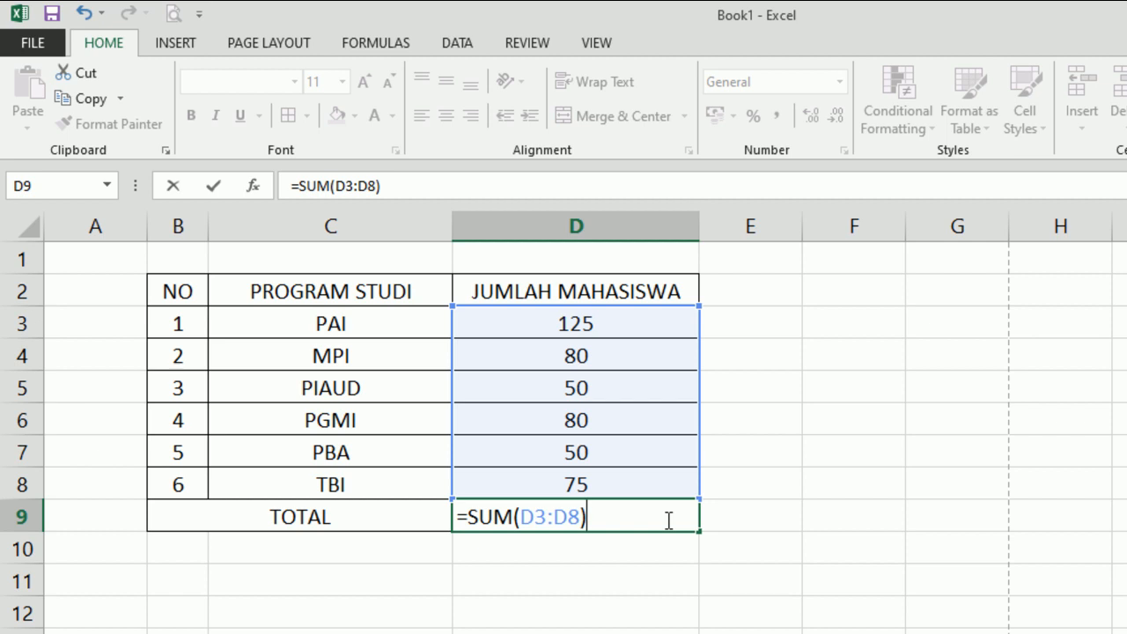
key(Return)
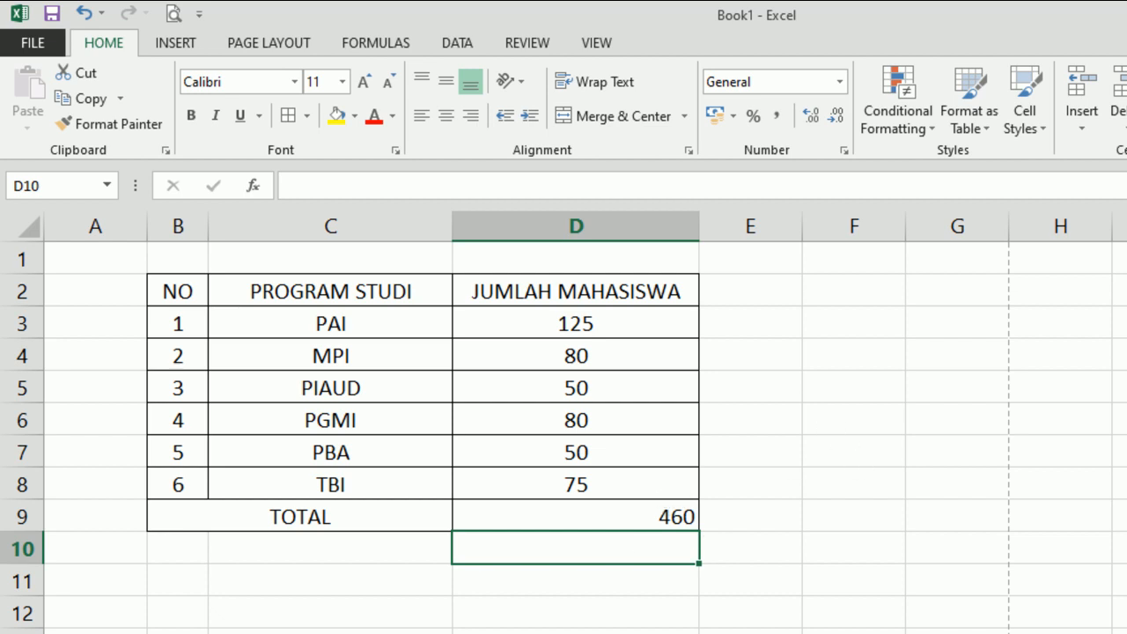
Replace the TOTAL label in the merged cell B9 with SUM
click(254, 553)
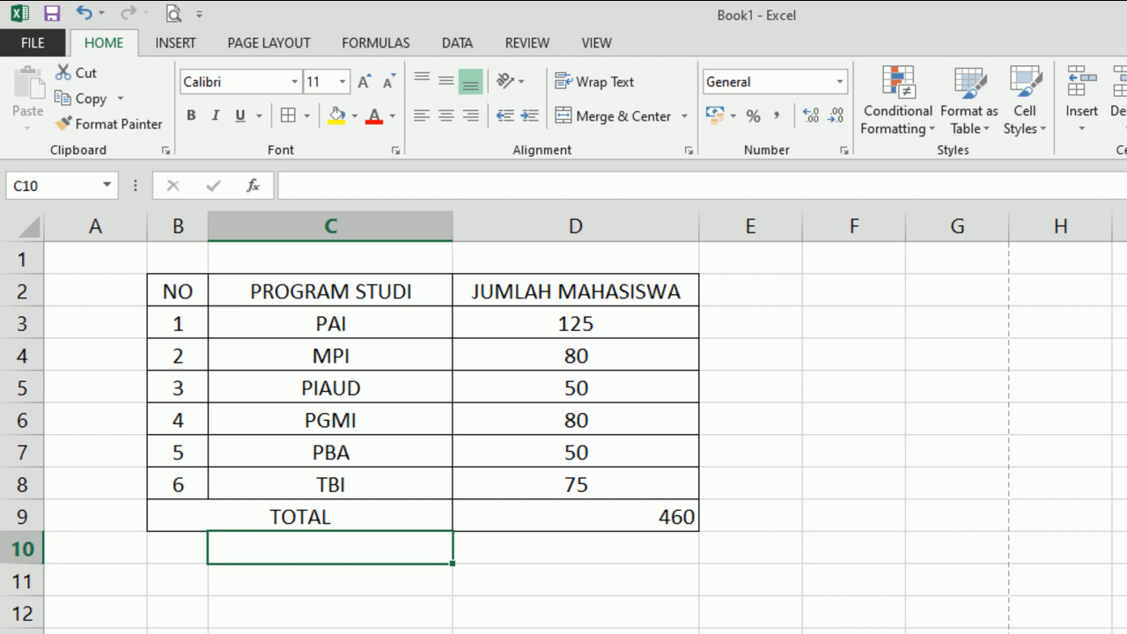
click(299, 517)
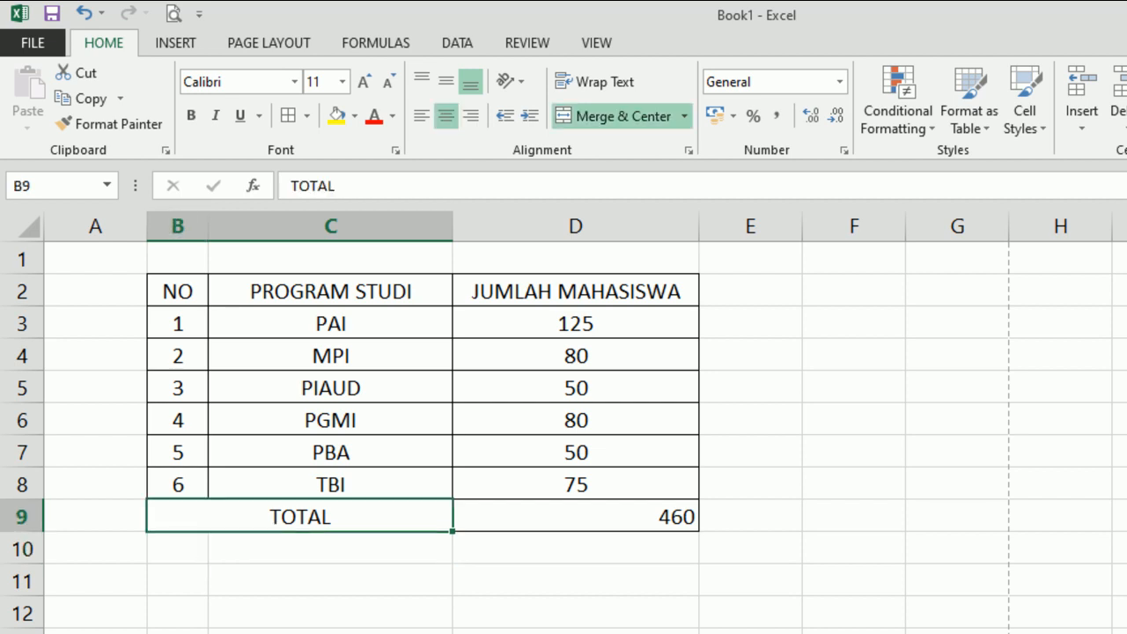
text(SUM)
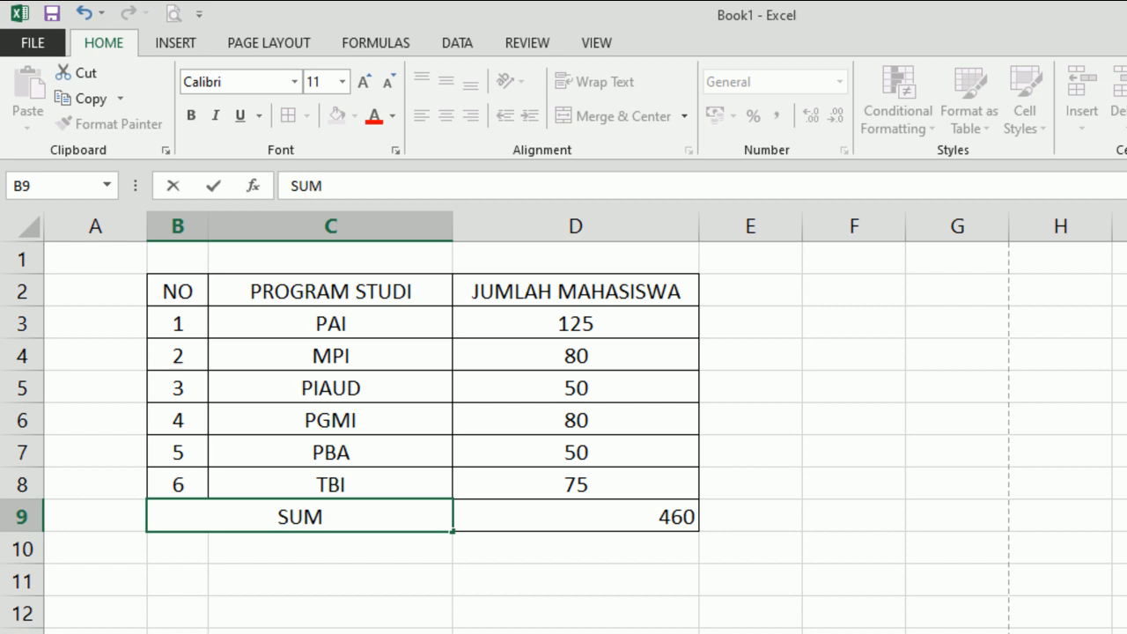
key(Return)
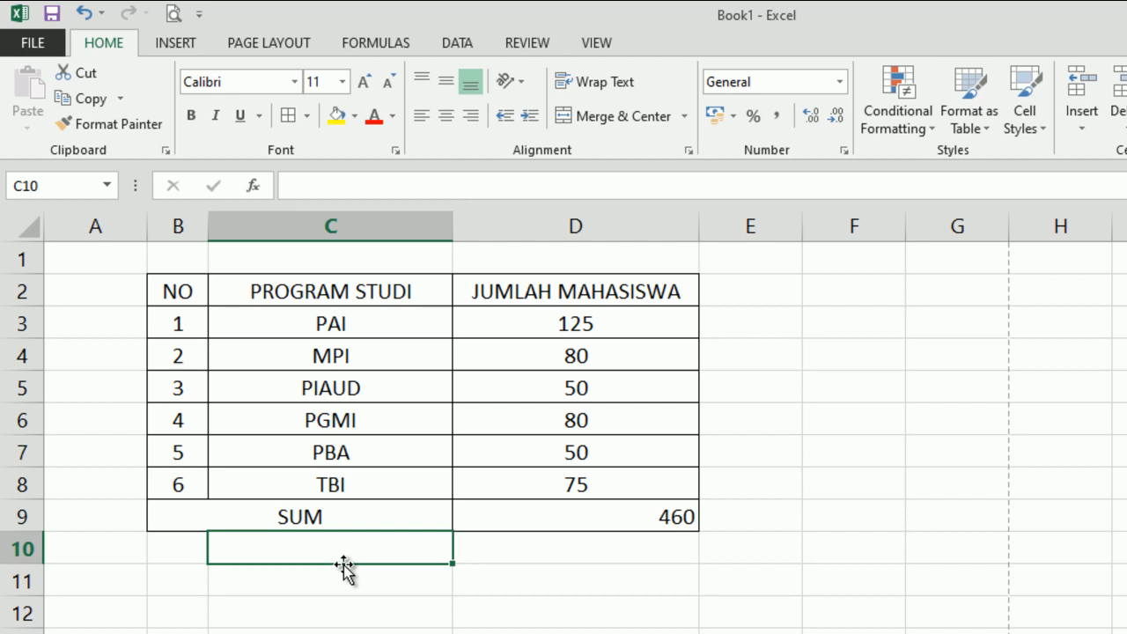
Enter the labels MIN and MAX in cells C10 and C11 below the SUM row
text(MIN)
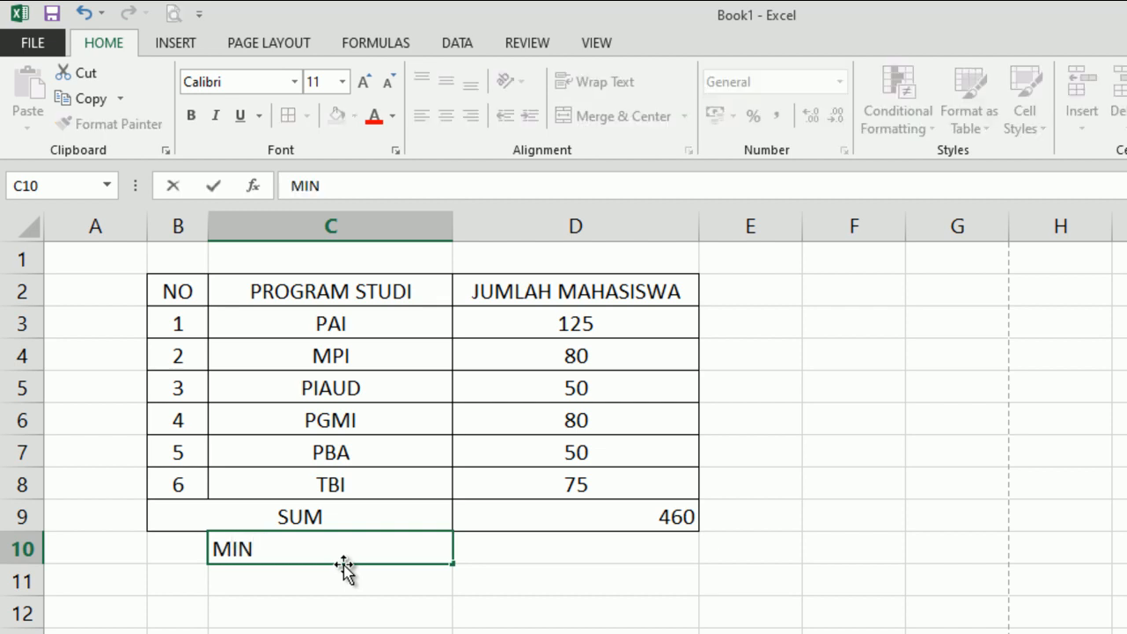
key(Return)
text(MA)
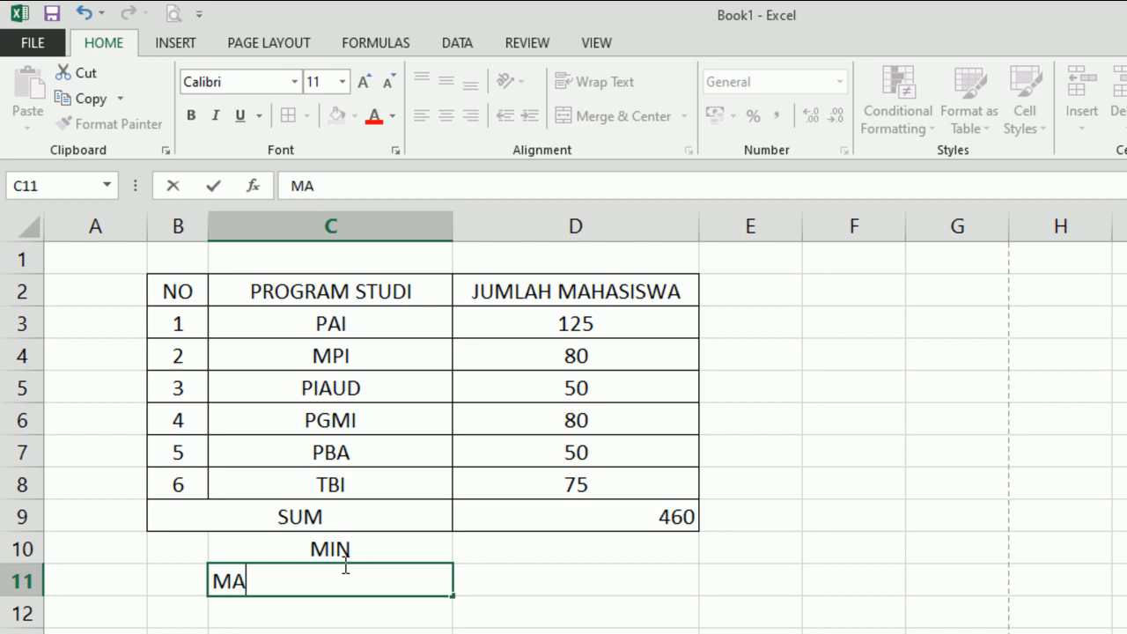
text(X)
key(Return)
text(AV)
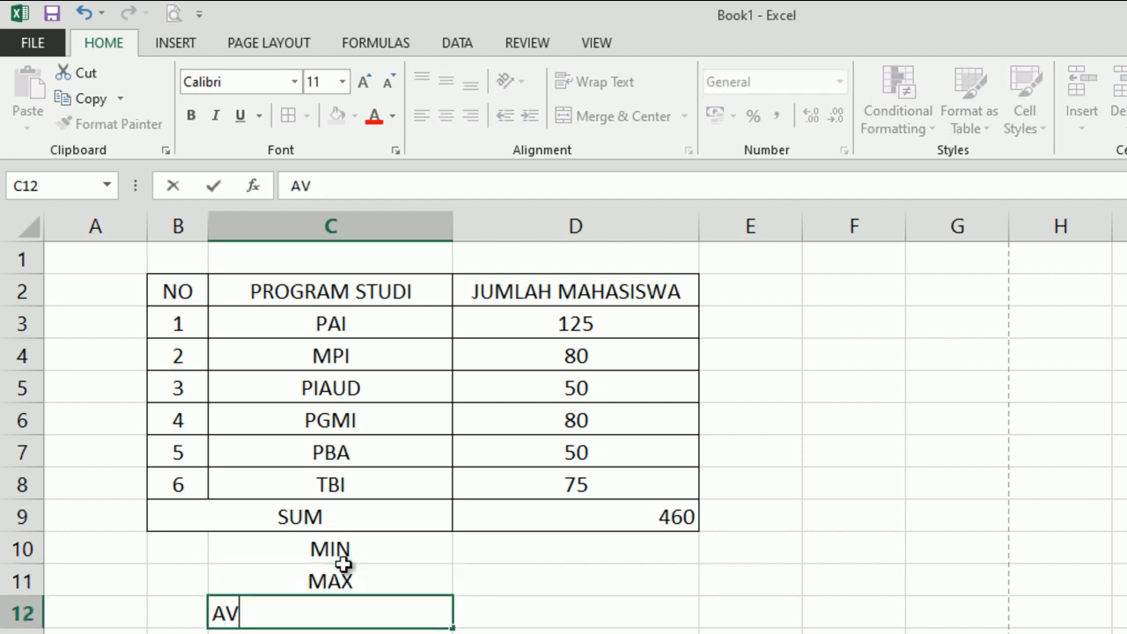
key(BackSpace)
key(BackSpace)
key(Up)
key(Up)
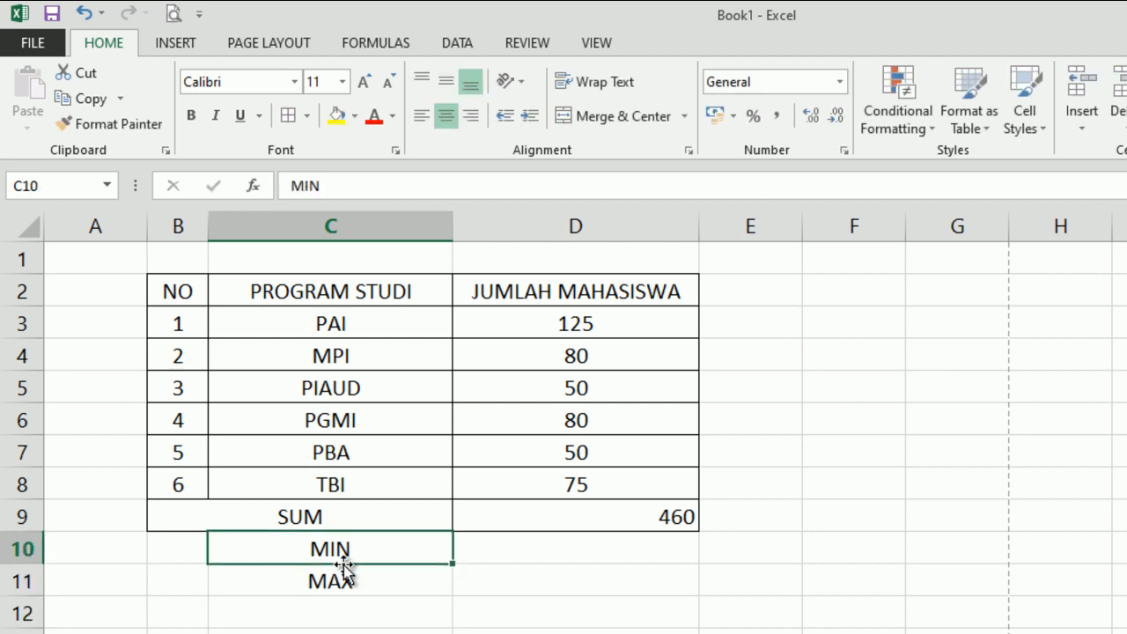
Enter the labels AVERAGE, MIN and MAX in cells C10 to C12, overwriting the existing labels
text(AVERAGE)
key(Return)
text(MIN)
key(Return)
text(MAX)
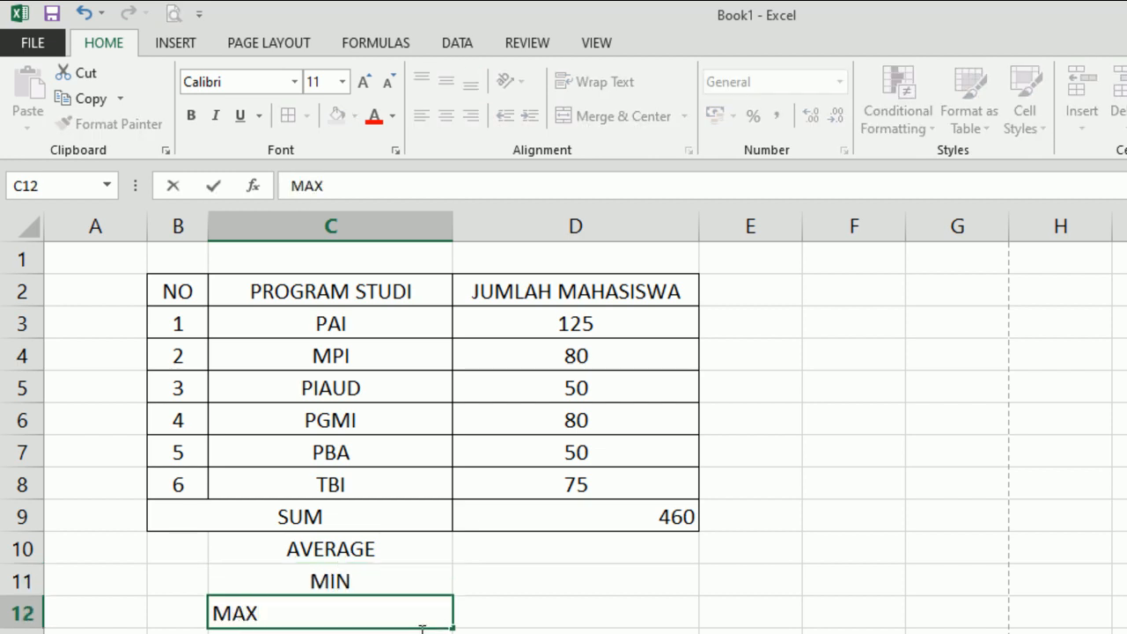
click(424, 603)
drag(382, 551, 383, 612)
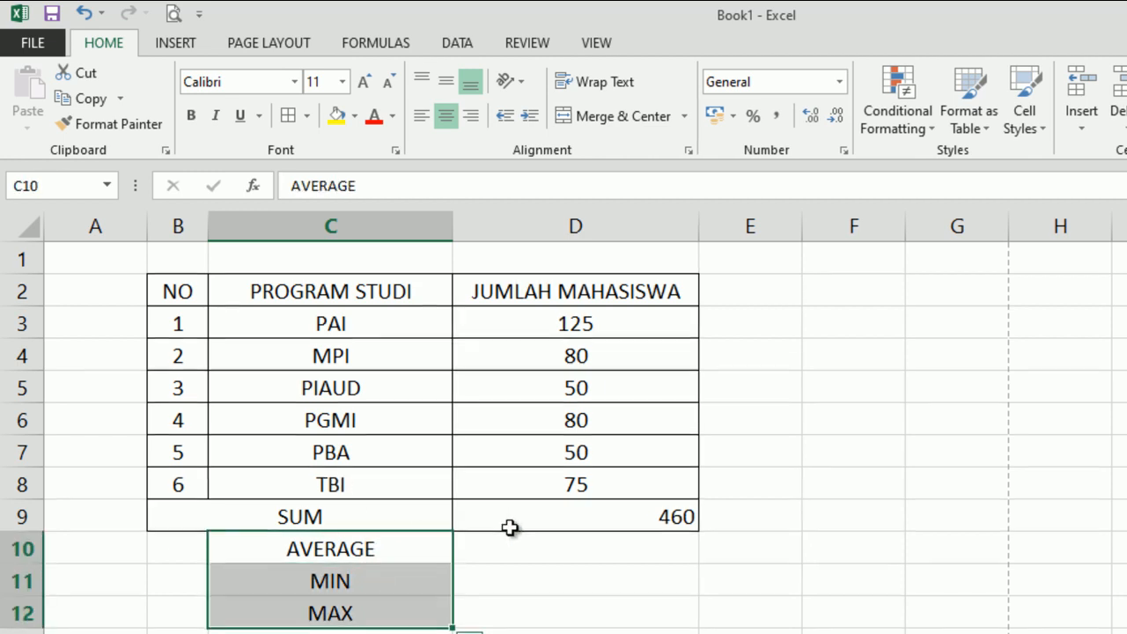
Apply all borders to the range B10:D12 covering the AVERAGE, MIN and MAX rows
click(564, 613)
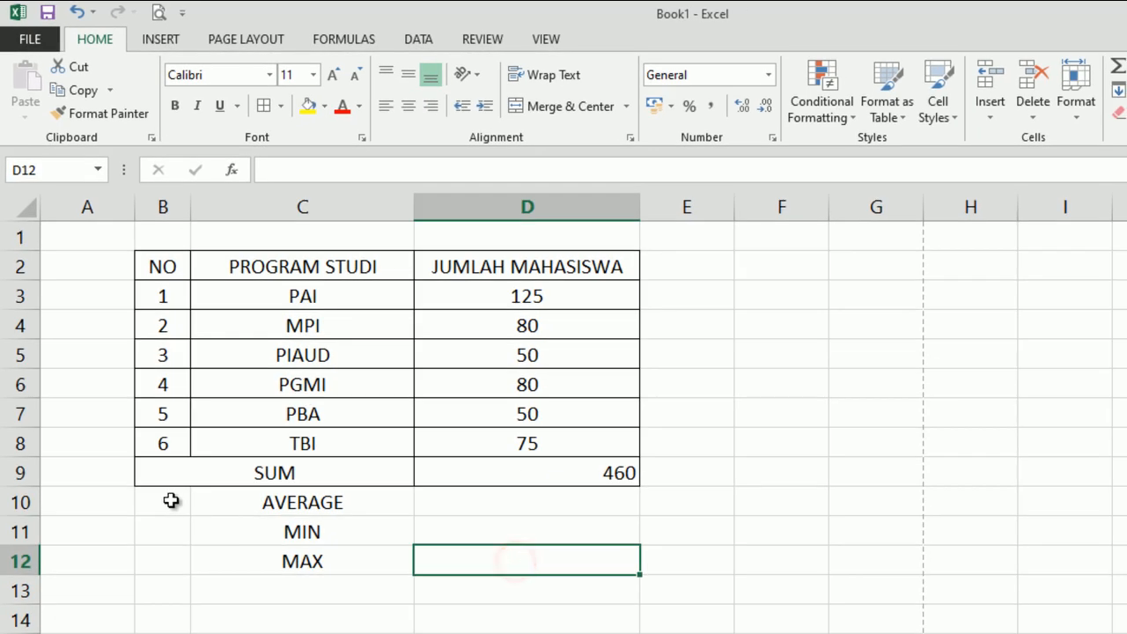
drag(170, 501, 538, 558)
click(263, 106)
click(480, 529)
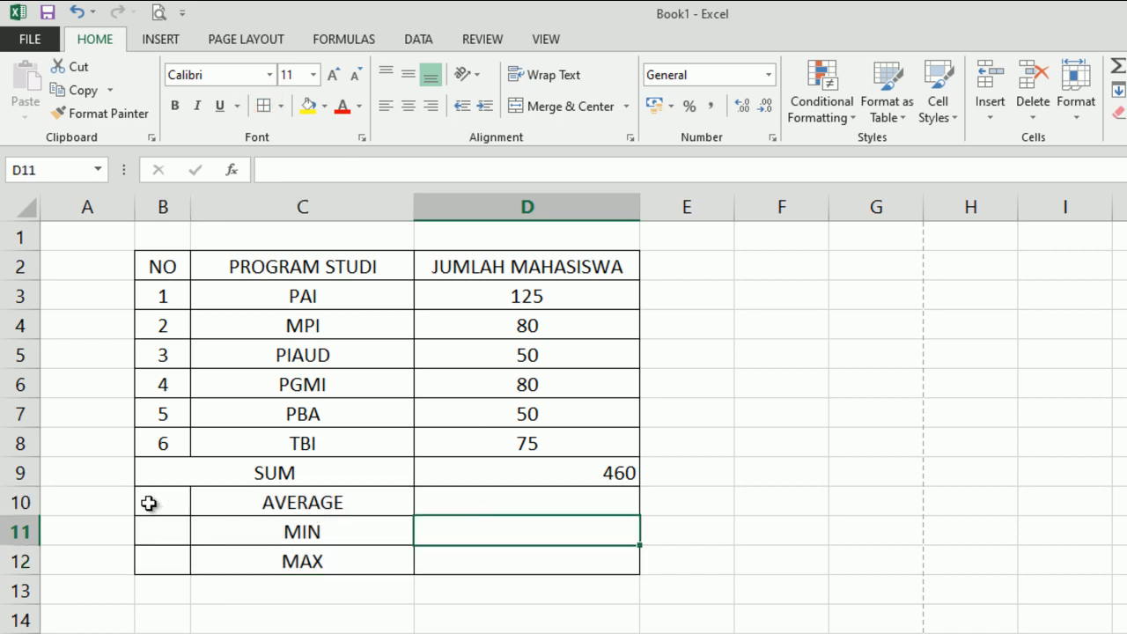
Merge and center columns B and C separately in each of the AVERAGE, MIN and MAX rows
drag(175, 500, 327, 490)
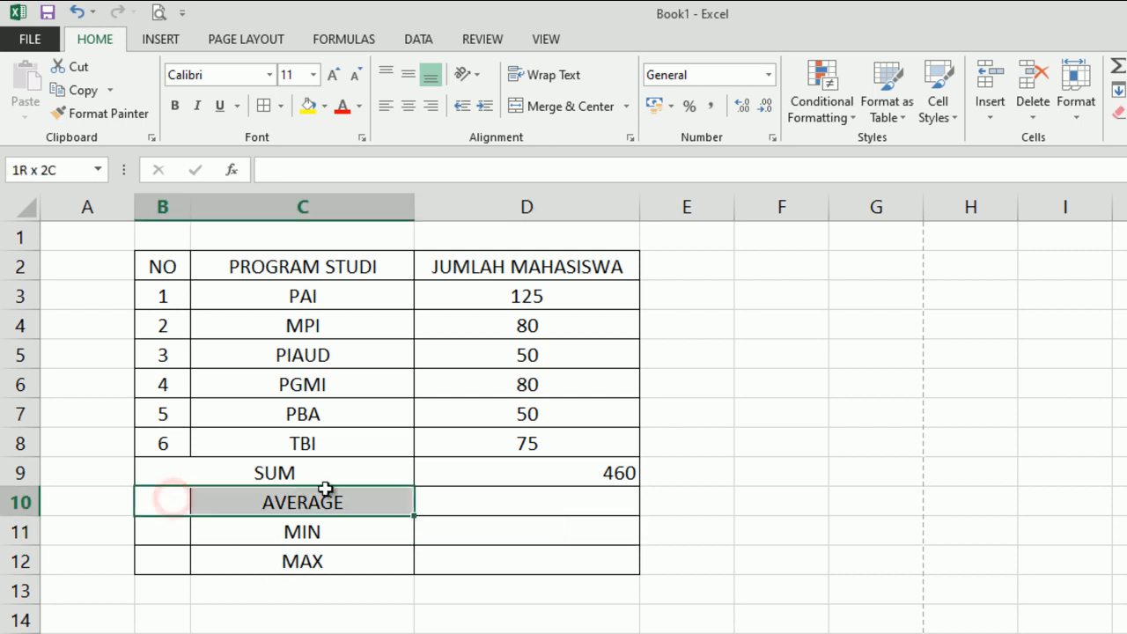
click(539, 105)
drag(162, 533, 277, 531)
click(569, 106)
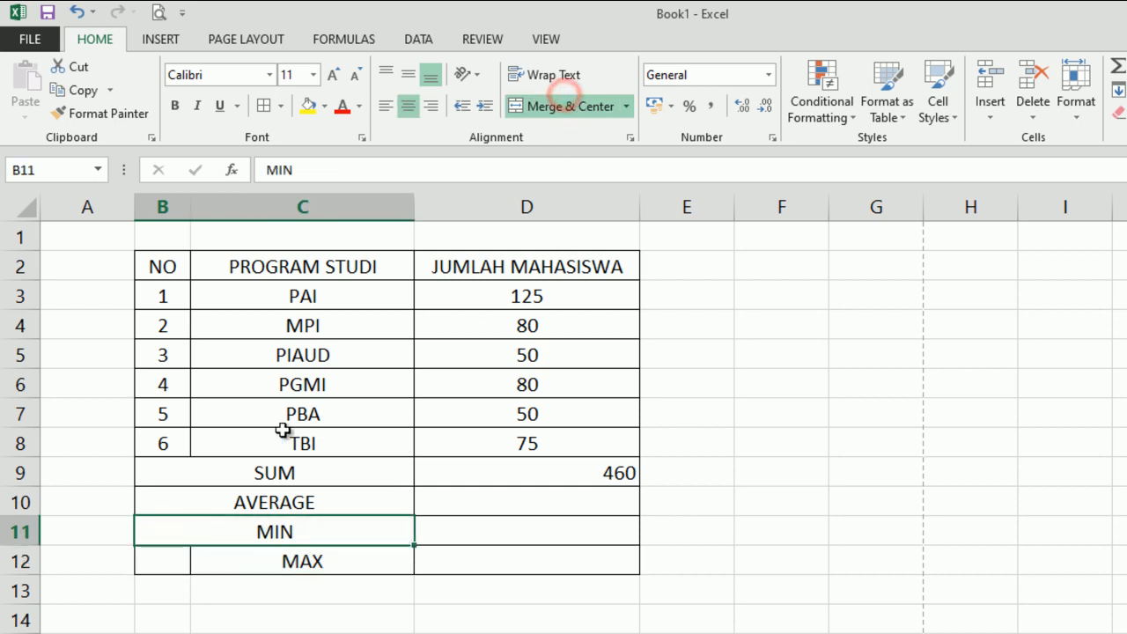
drag(176, 551, 317, 553)
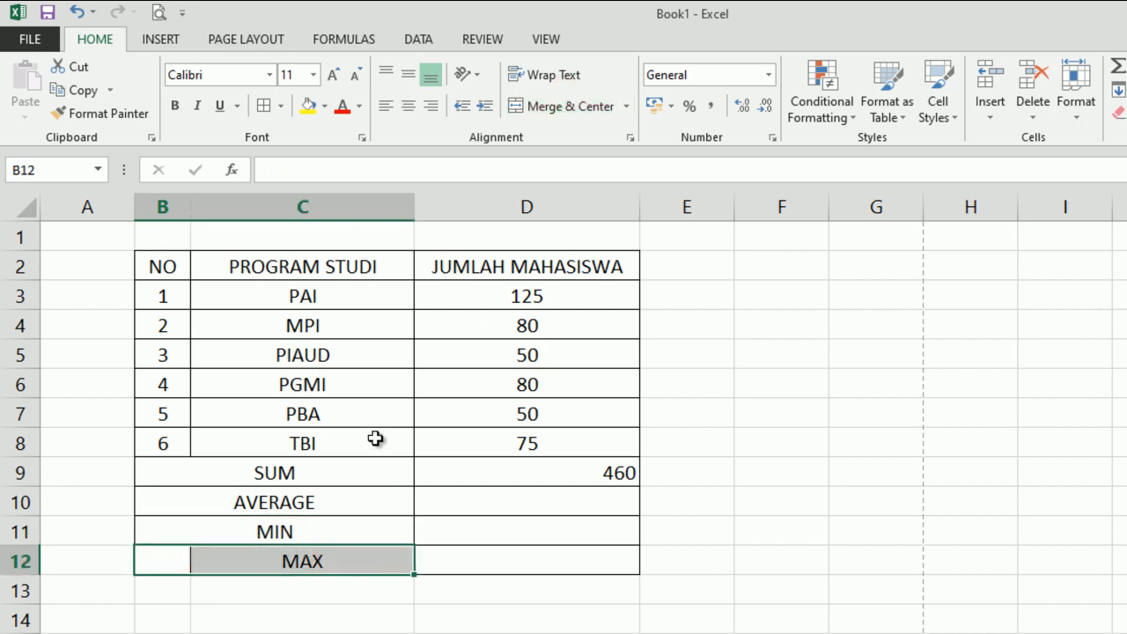
click(571, 106)
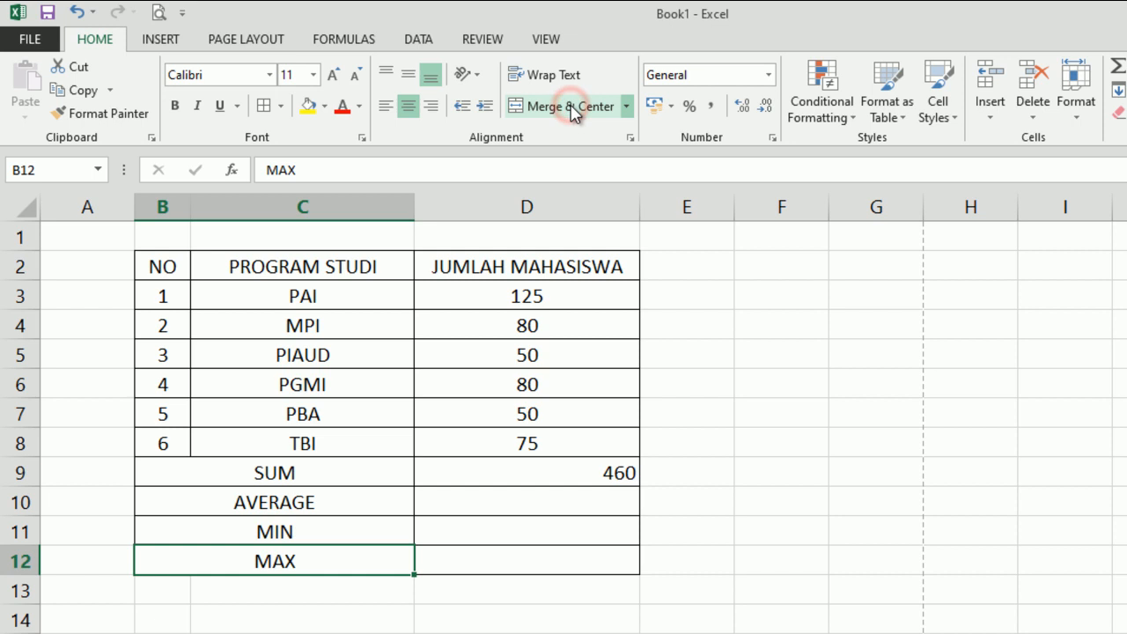
Enter an AVERAGE formula over D3:D8 in cell D10 for the student counts
click(574, 502)
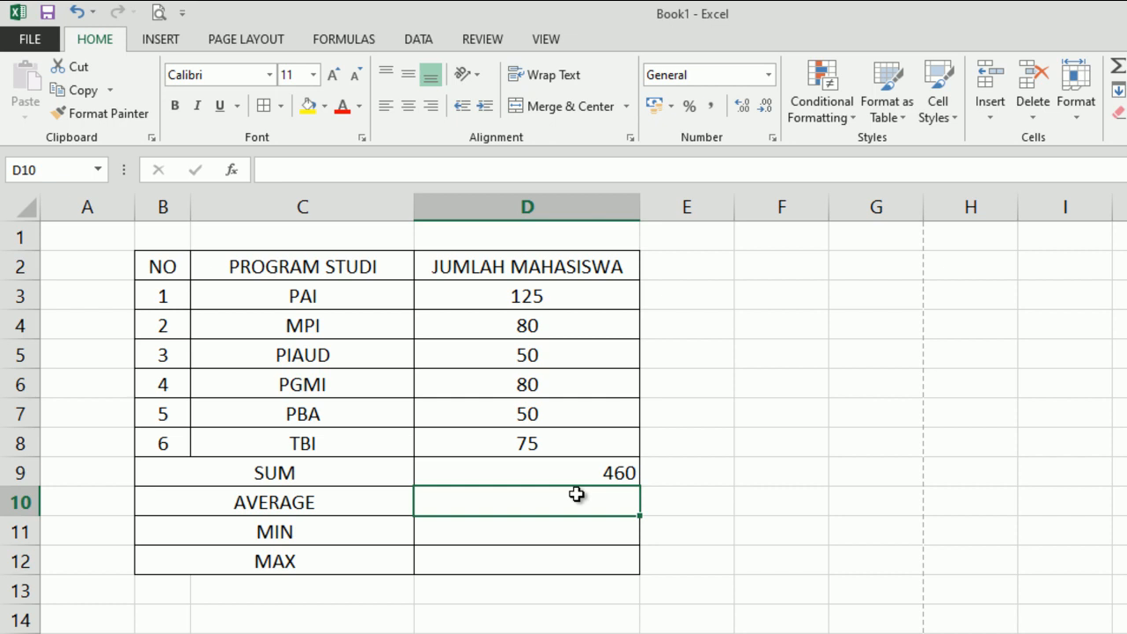
text(=)
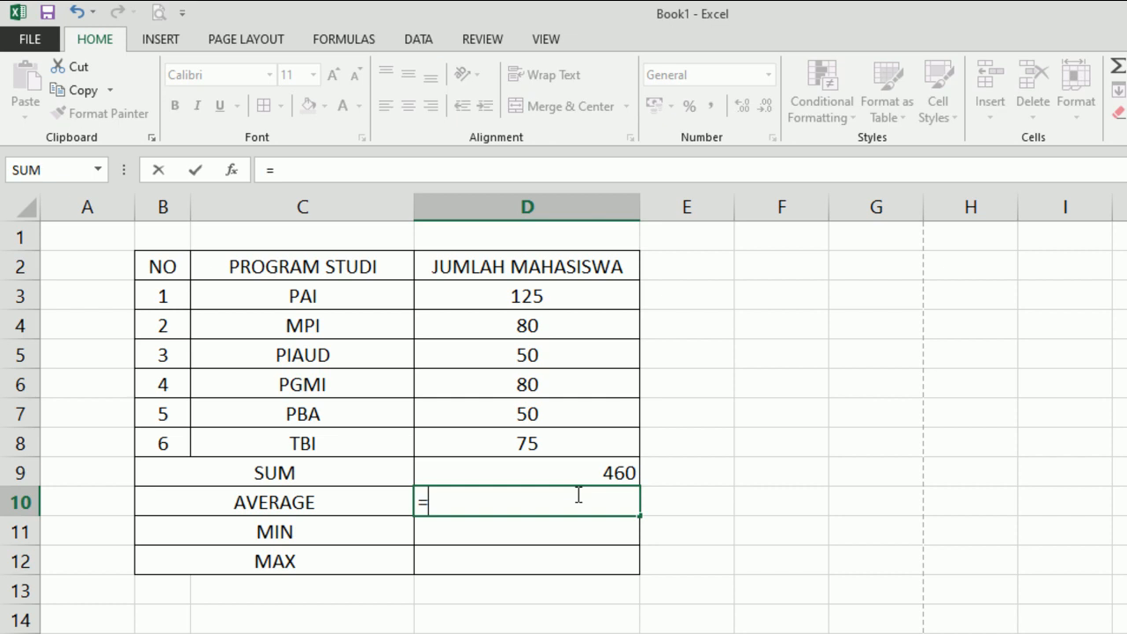
text(AVERAGE)
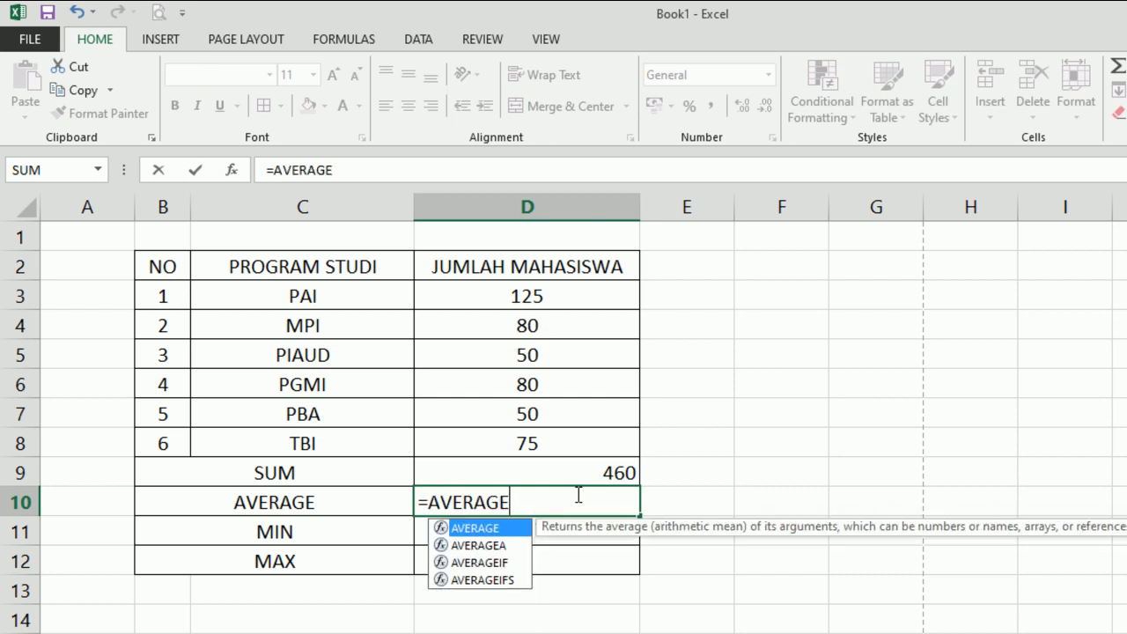
text(()
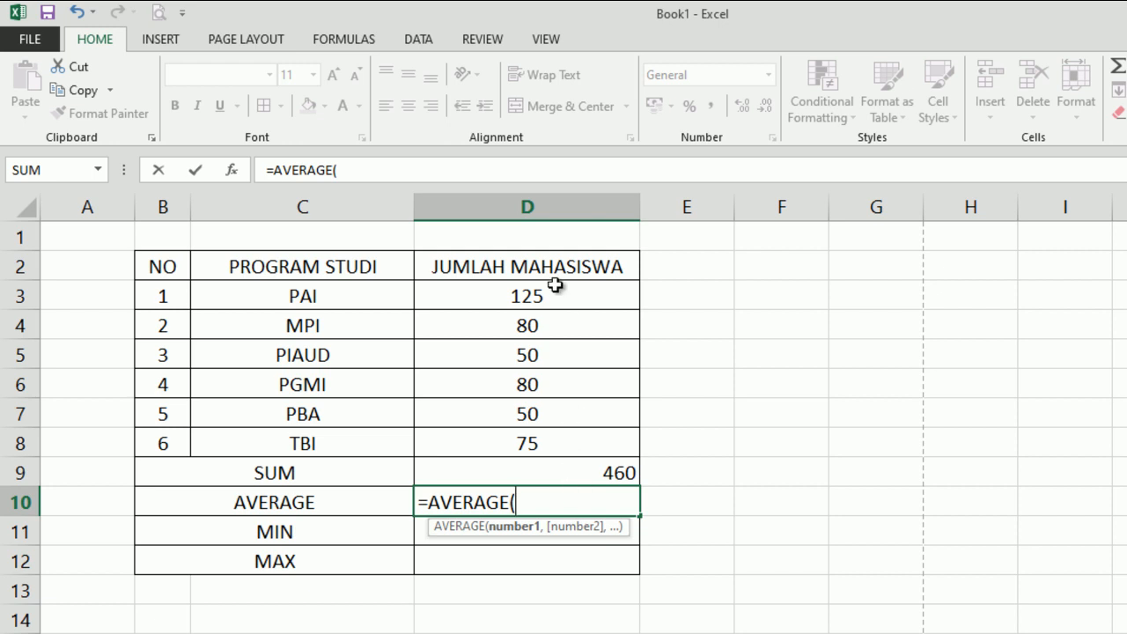
drag(549, 291, 595, 453)
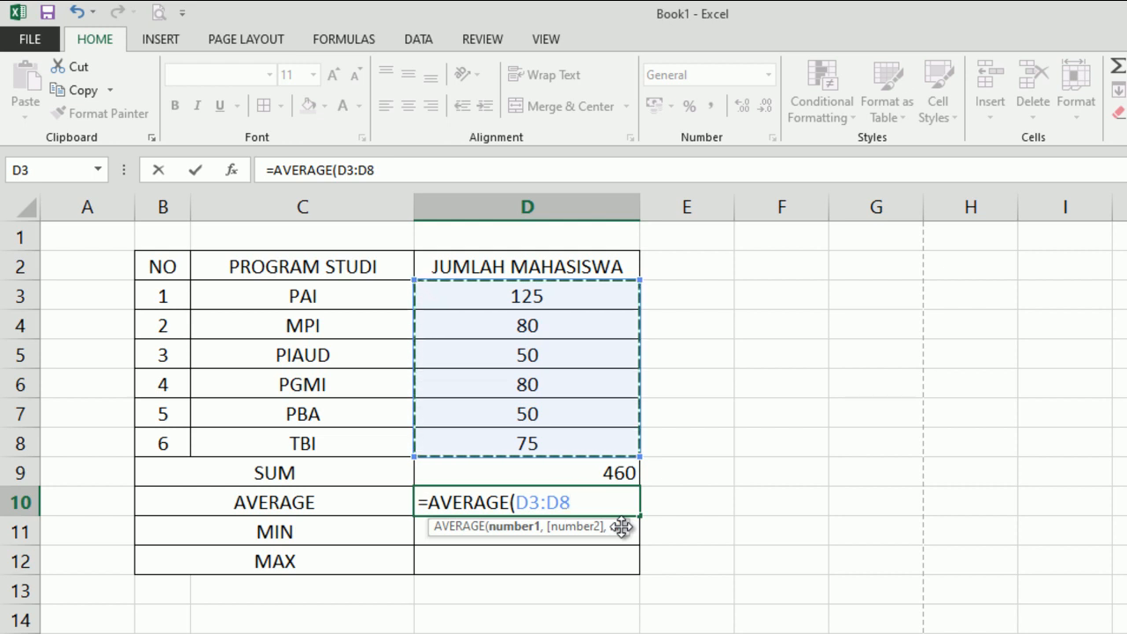
key(Return)
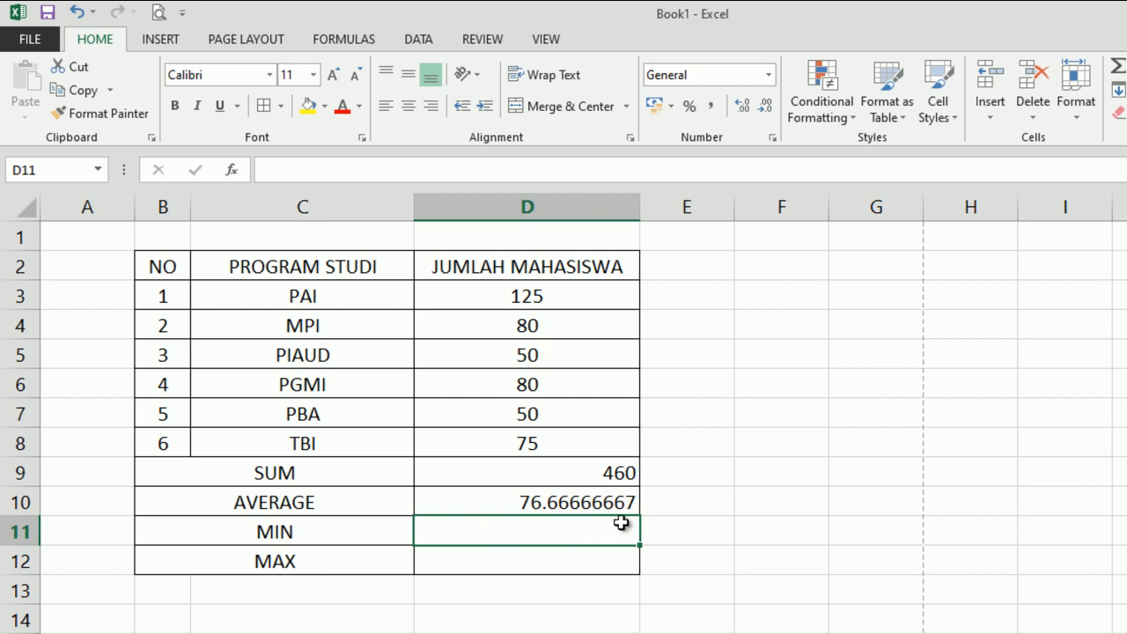
Enter a MIN formula over D3:D8 in cell D11 and compare it with the counts in D5 and D7
text(=M)
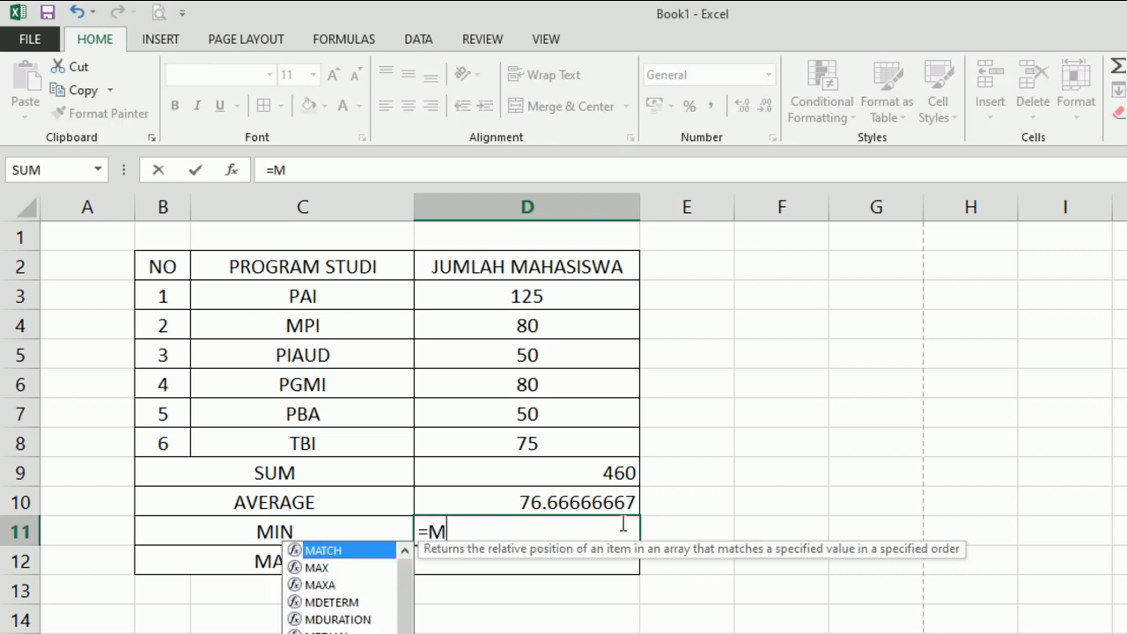
text(IN)
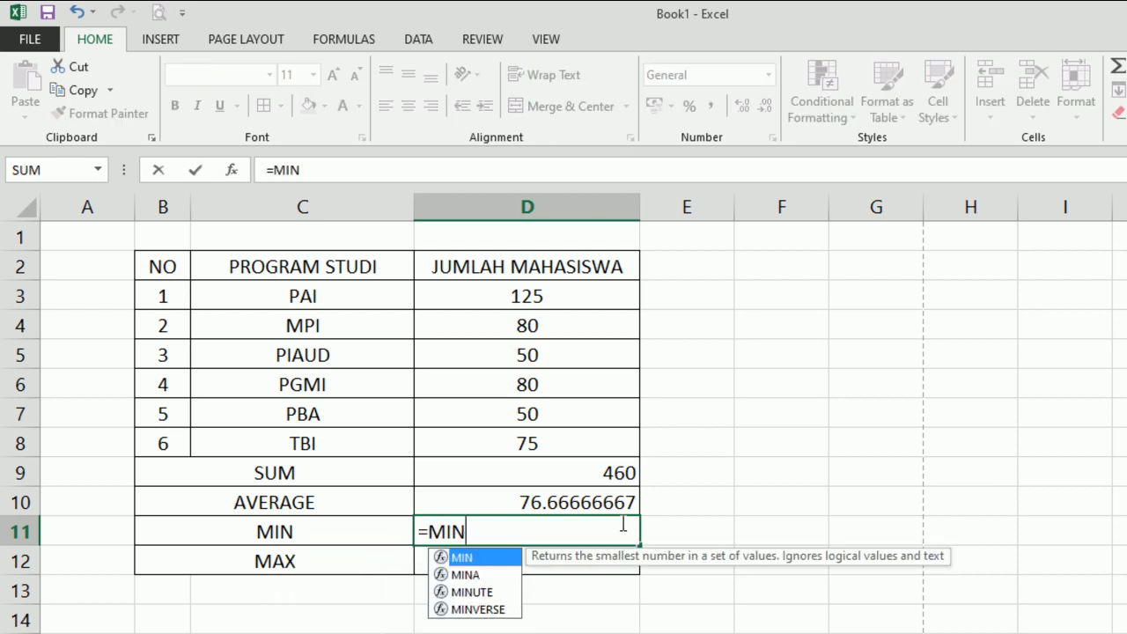
text(()
drag(493, 291, 514, 447)
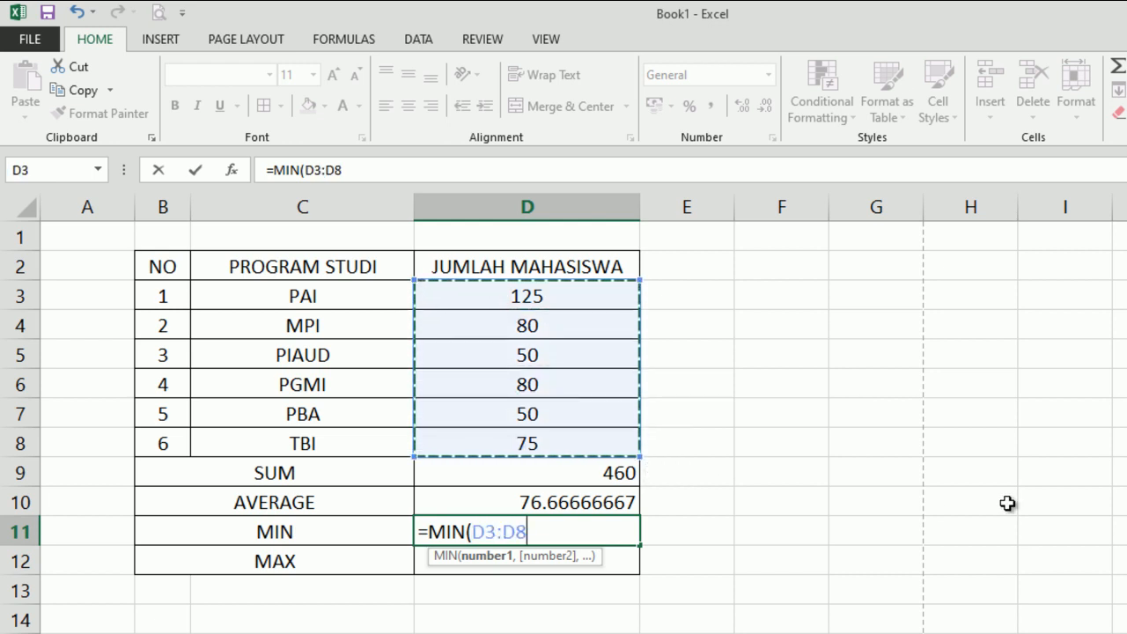
text())
key(Return)
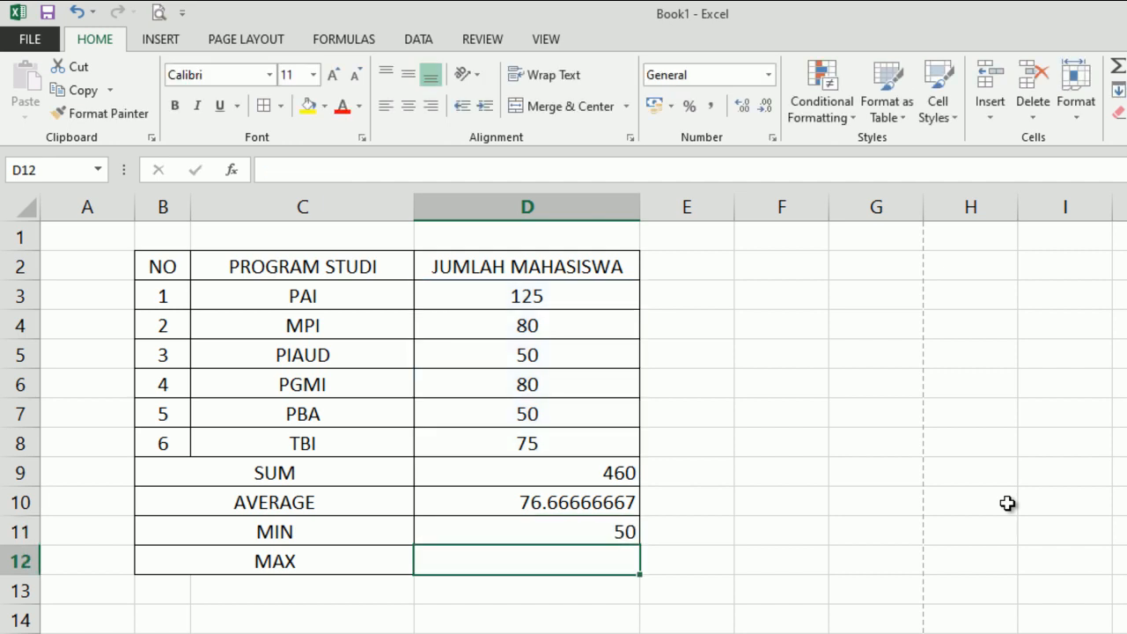
click(608, 533)
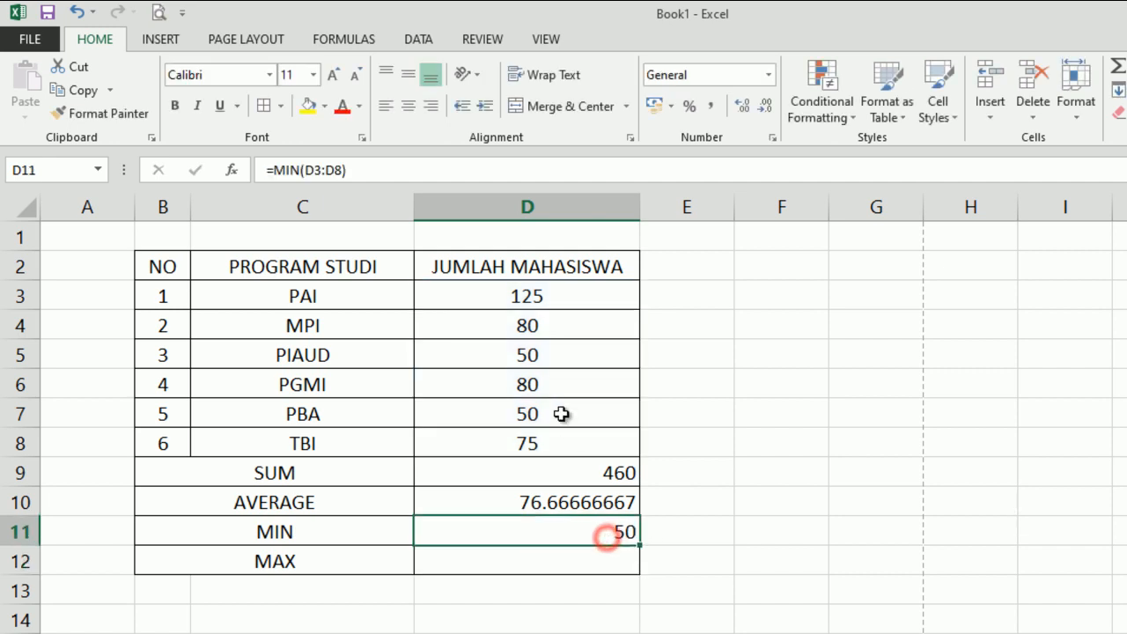
click(532, 358)
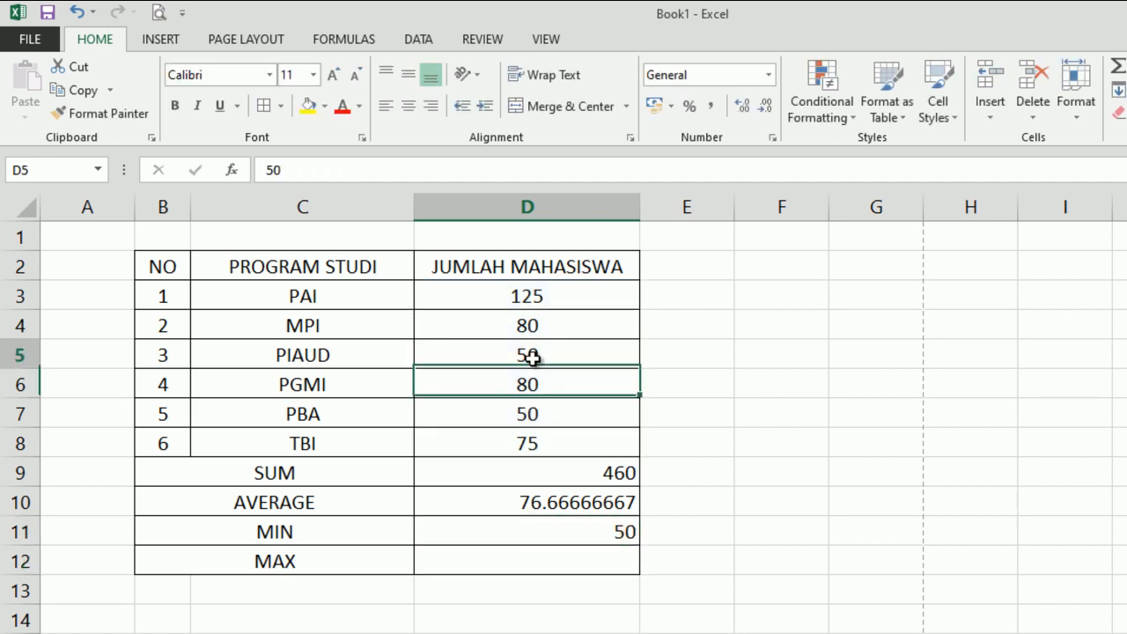
click(528, 413)
click(529, 358)
click(539, 414)
Enter a MAX formula over D3:D8 in cell D12 for the student counts
click(579, 560)
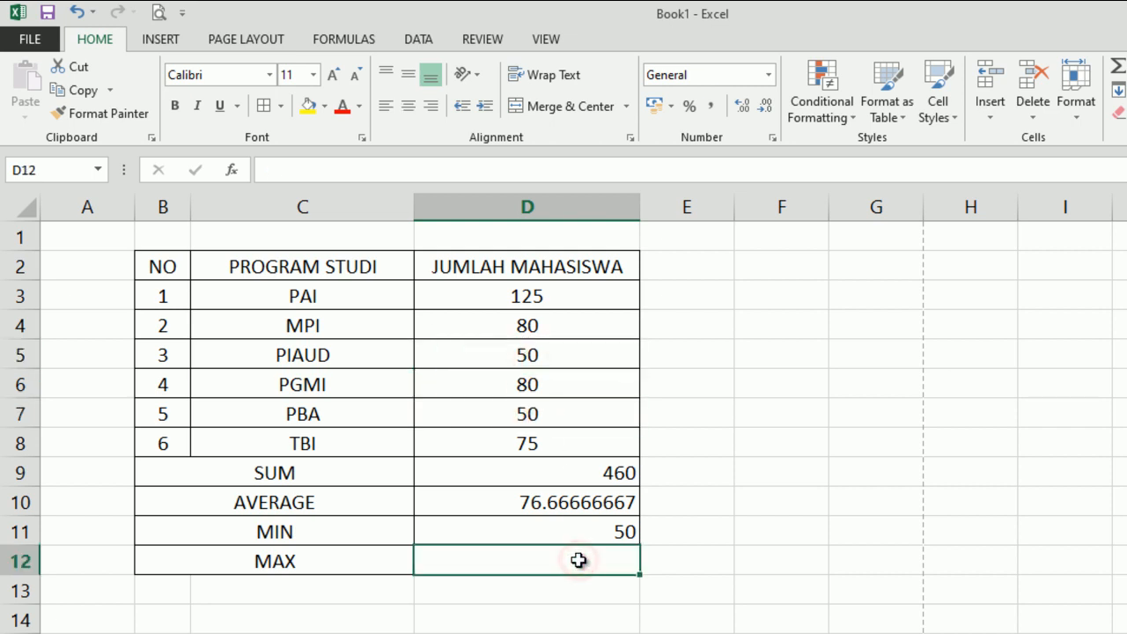
text(=)
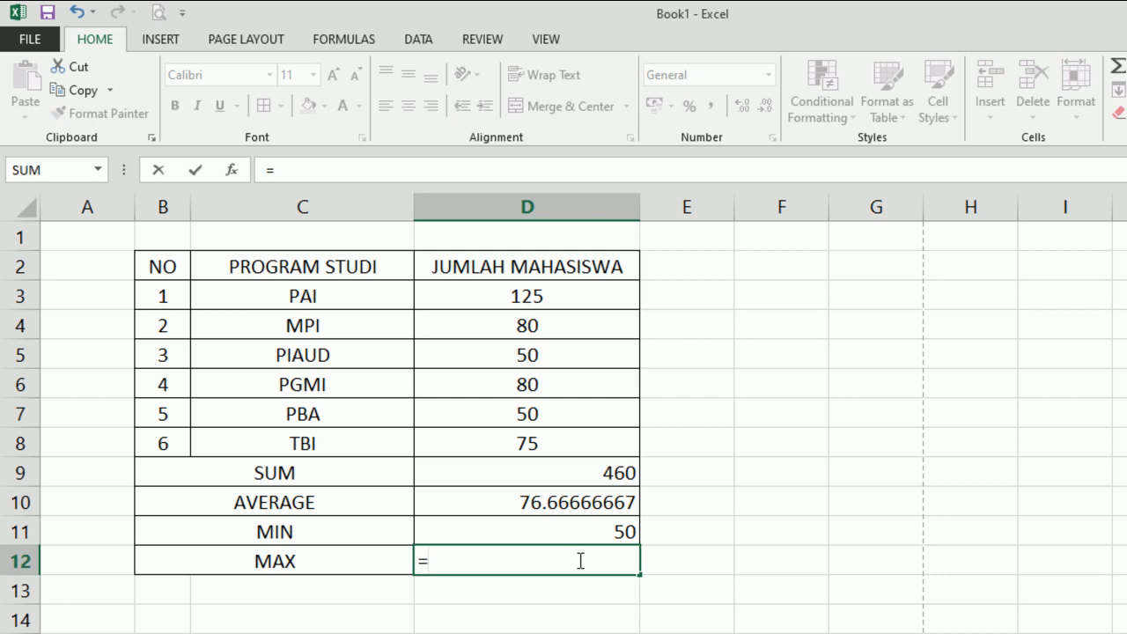
text(MAX))
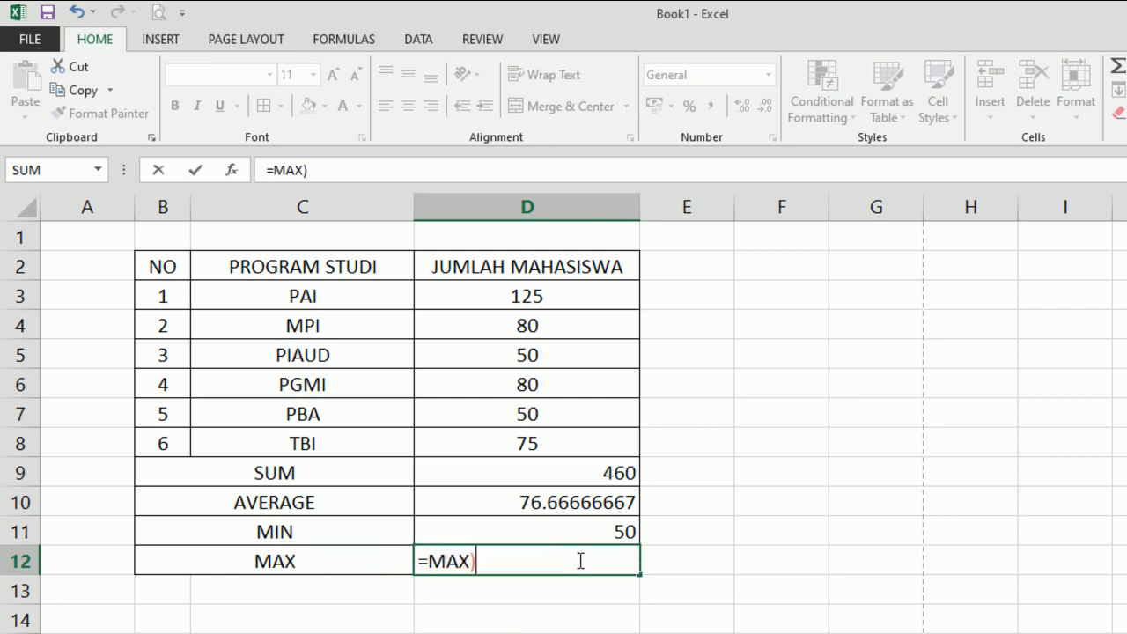
key(BackSpace)
text())
key(BackSpace)
text(()
drag(541, 297, 530, 432)
text())
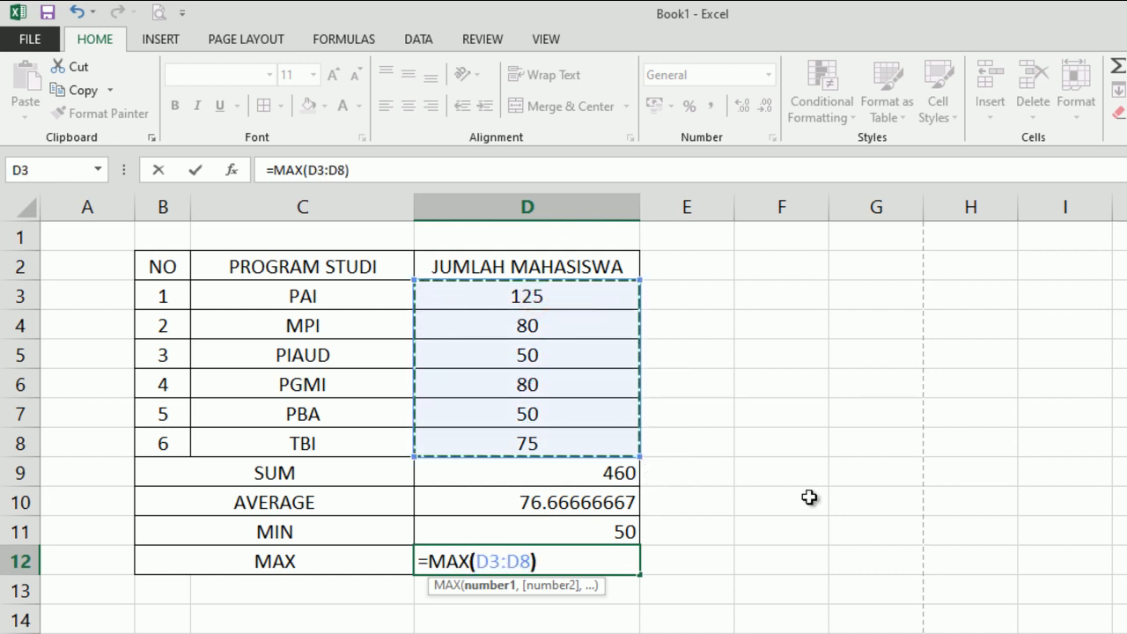
key(Return)
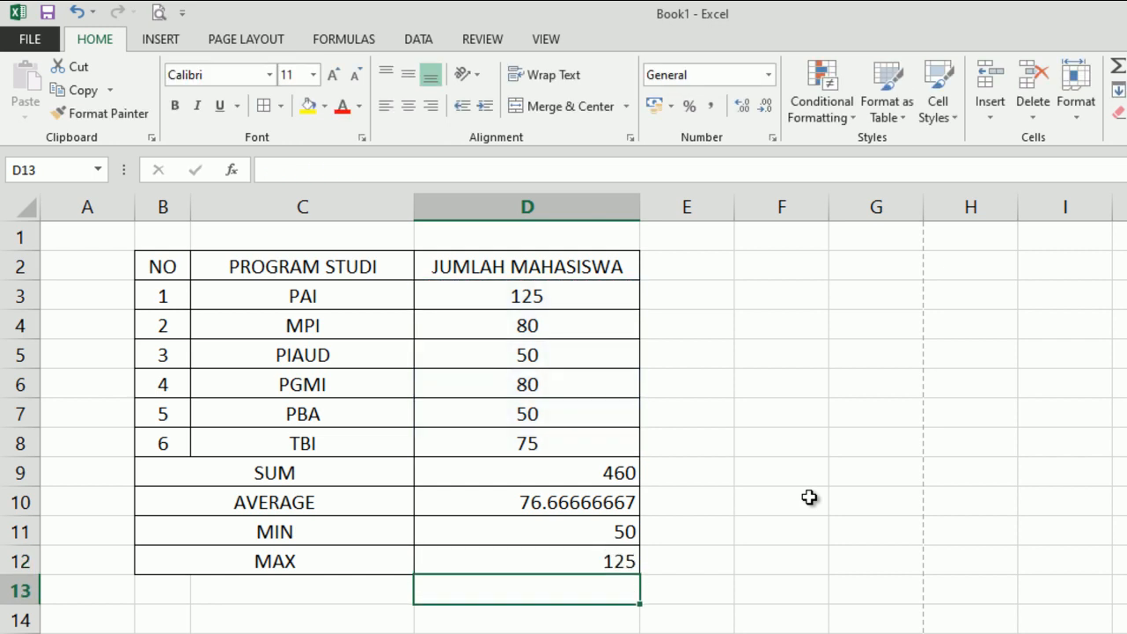
click(591, 565)
Format the SUM, AVERAGE, MIN and MAX rows in B9:D12 as bold, italic and horizontally centered
drag(286, 467, 543, 554)
click(174, 107)
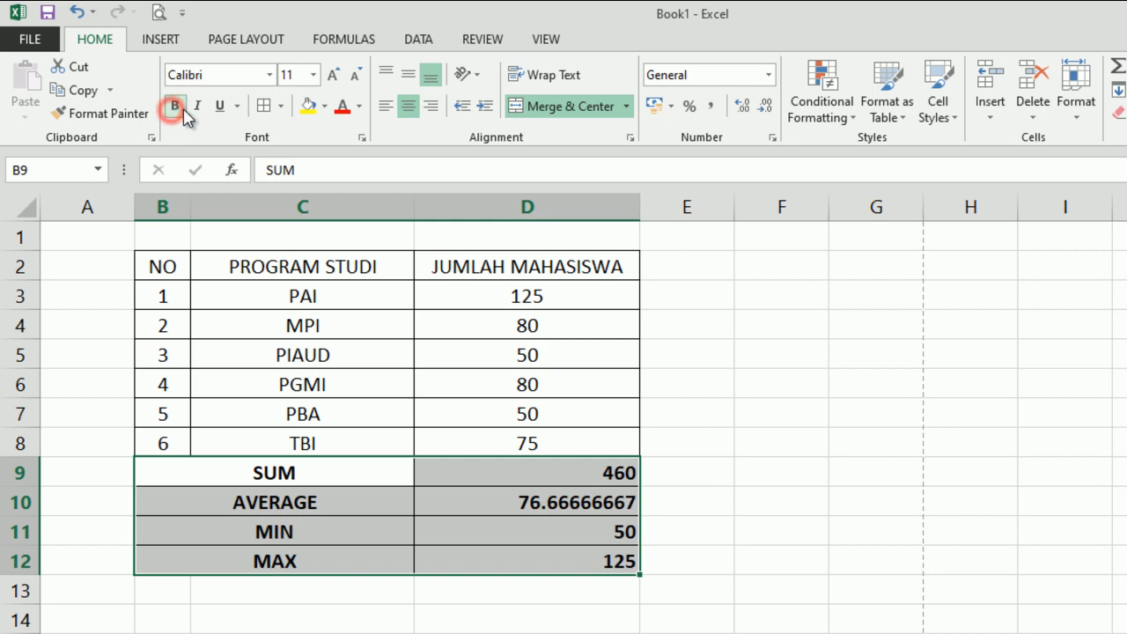
click(197, 107)
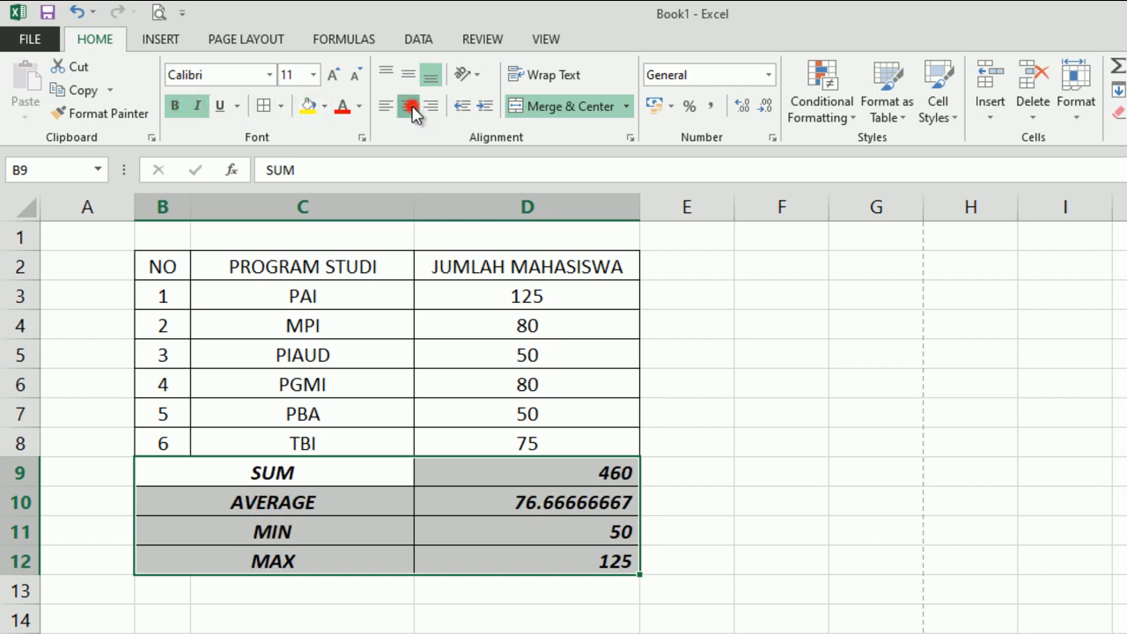
click(409, 107)
click(570, 560)
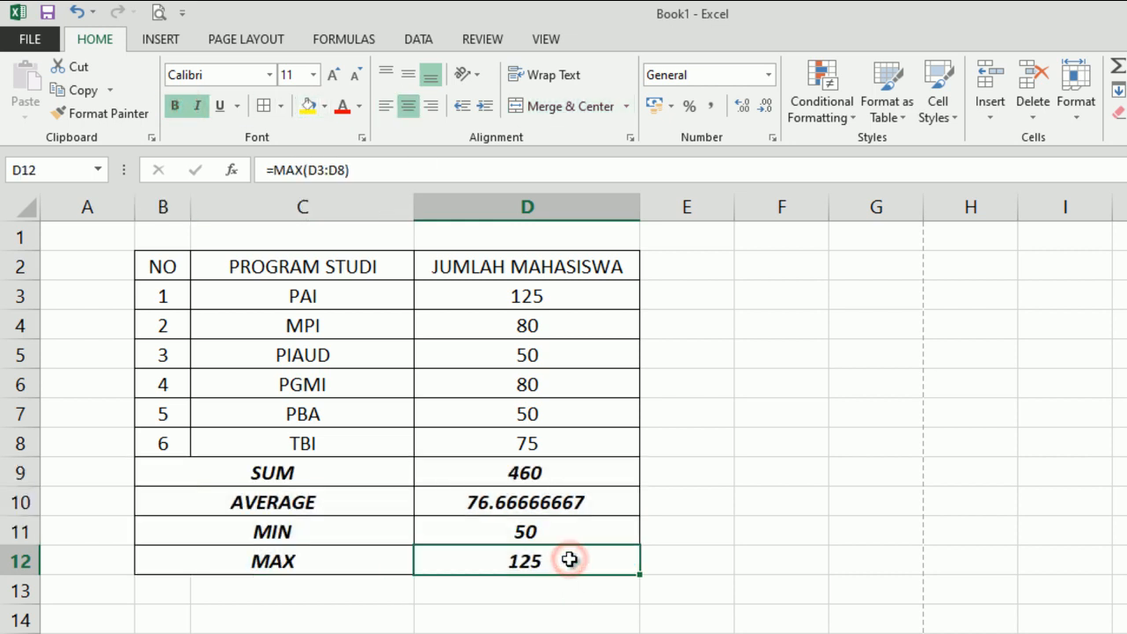
Make the table's header row in B2:D2 bold
drag(185, 264, 458, 264)
click(175, 106)
click(432, 557)
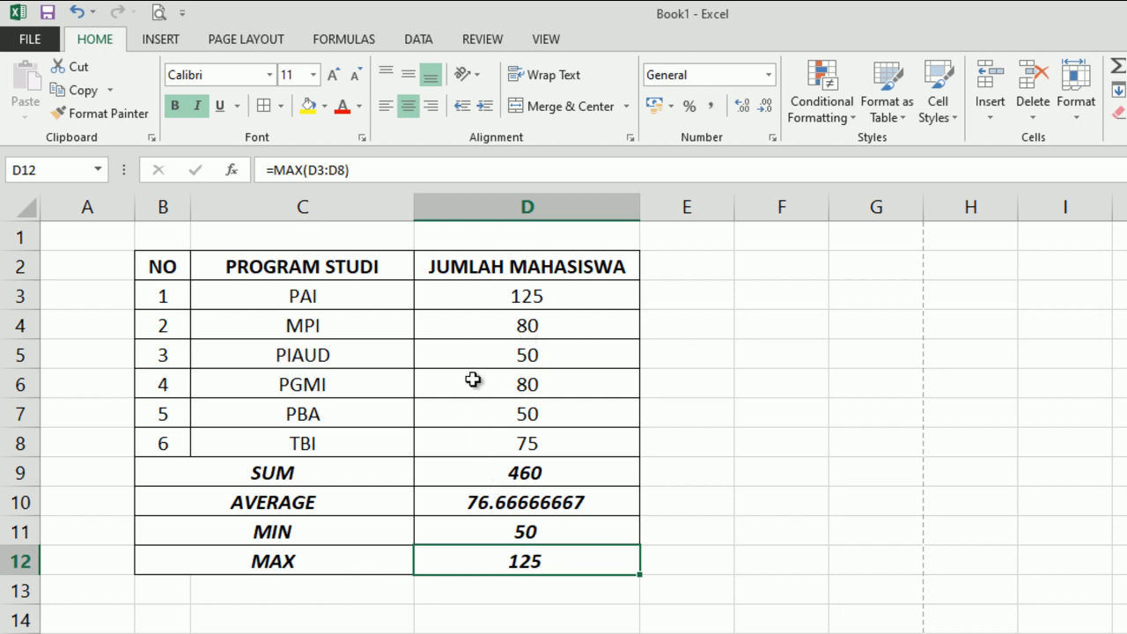
Set the MPI student count in D4 to 210, and undo and redo the change to compare the formula results
click(587, 333)
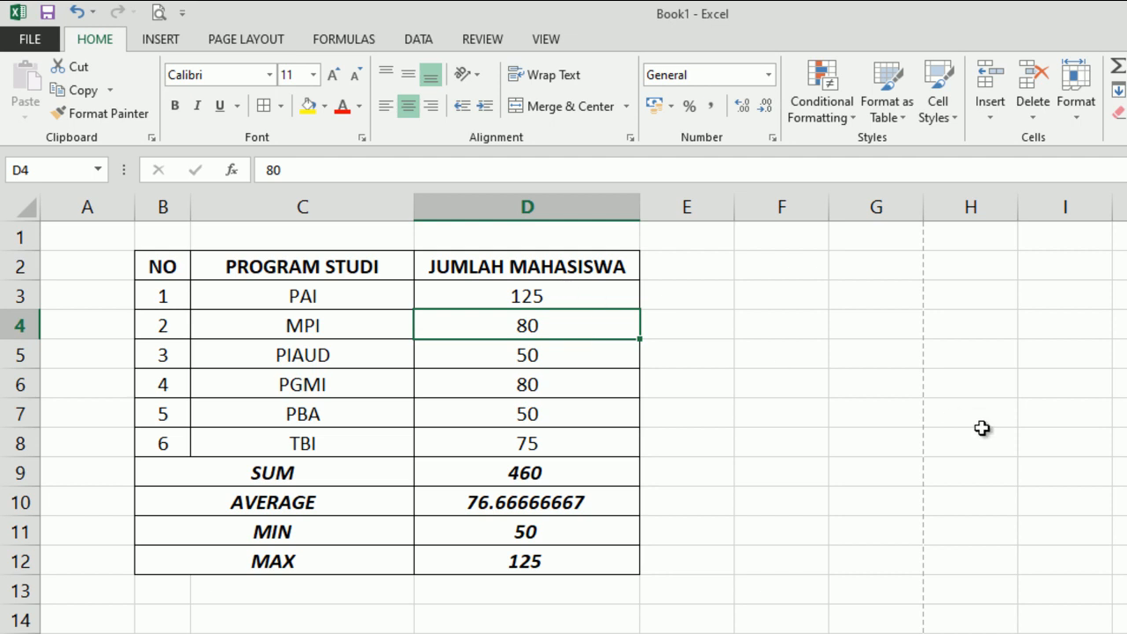
text(2)
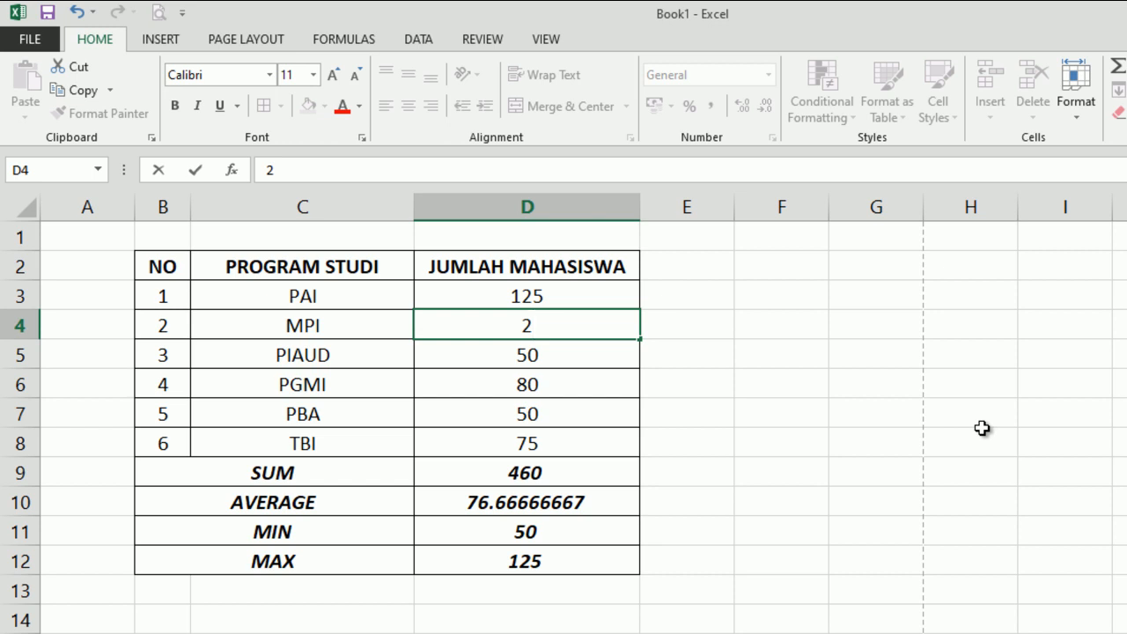
text(10)
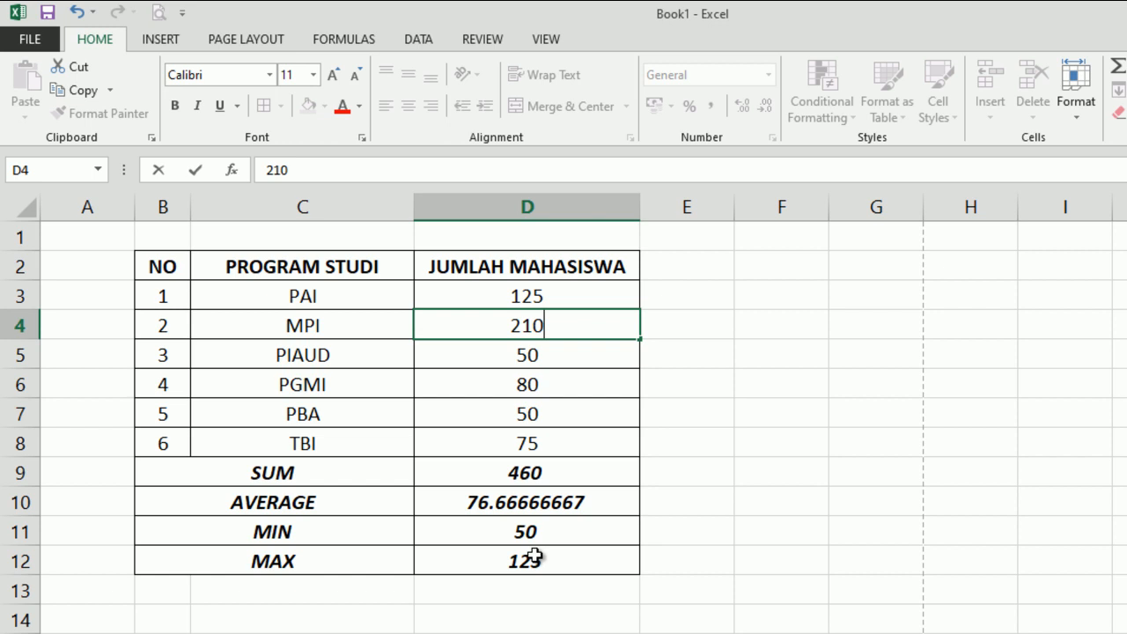
key(Return)
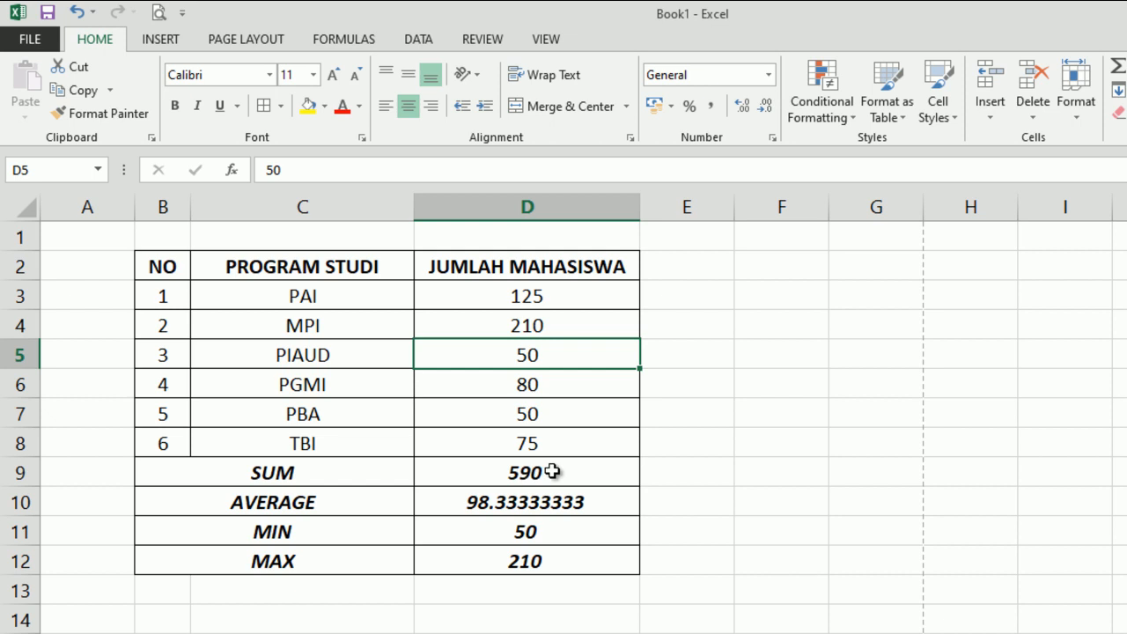
key(ctrl+z)
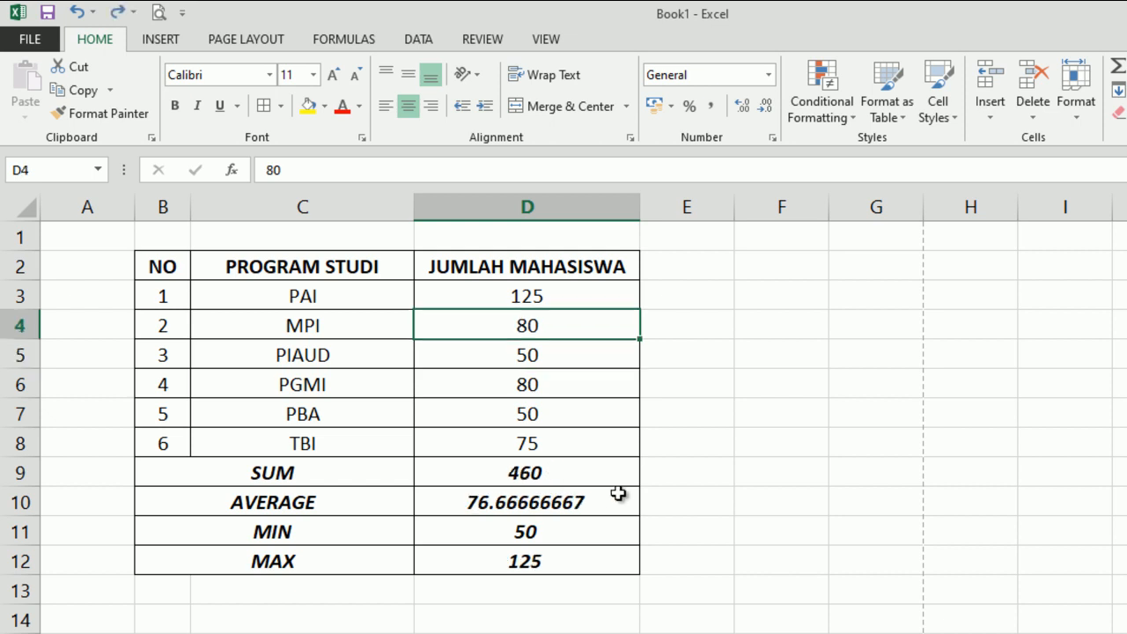
key(ctrl+y)
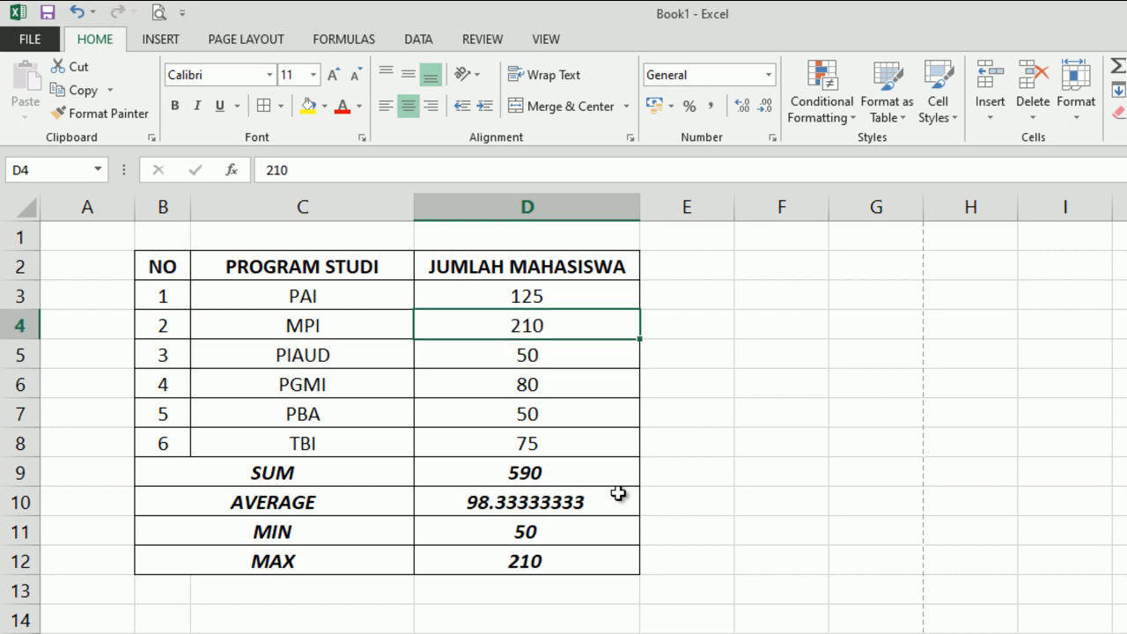